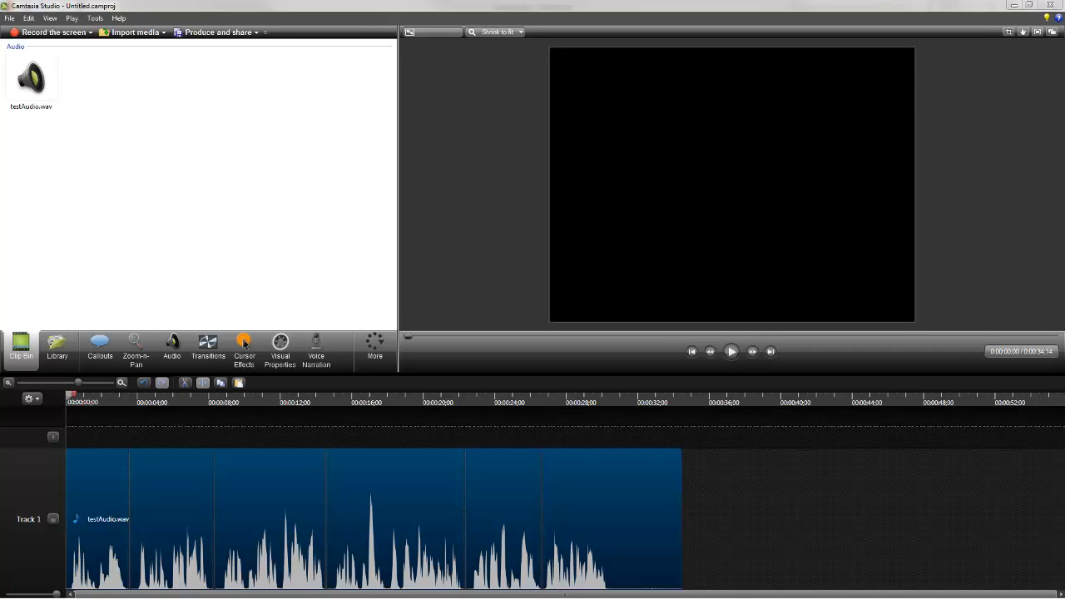
Import the slide images Slide1.PNG to Slide6.PNG into the project media and enlarge the timeline area.
drag(1064, 183, 111, 153)
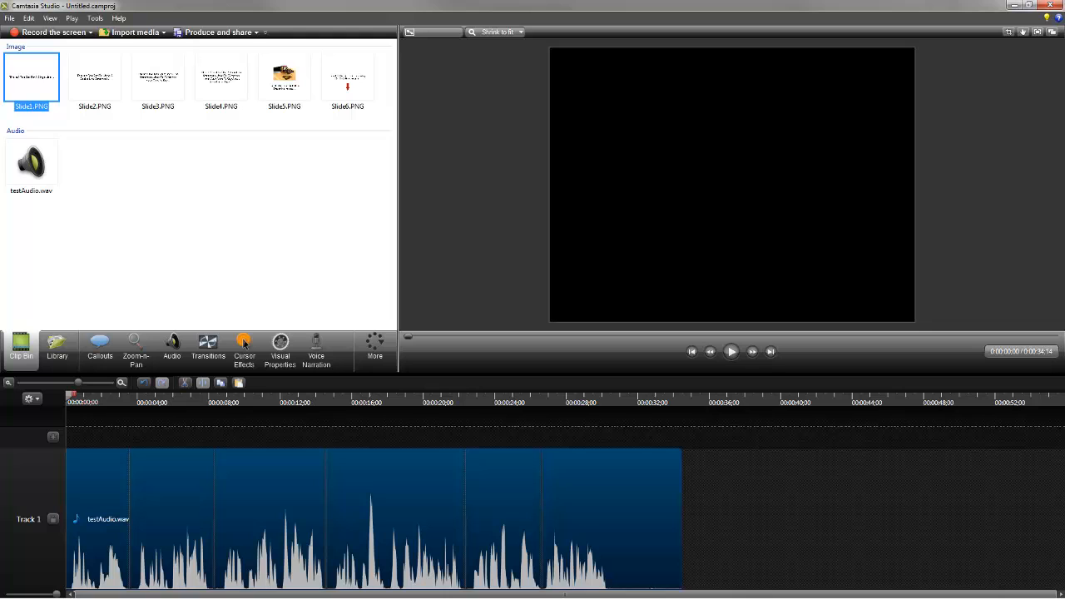
drag(376, 373, 376, 266)
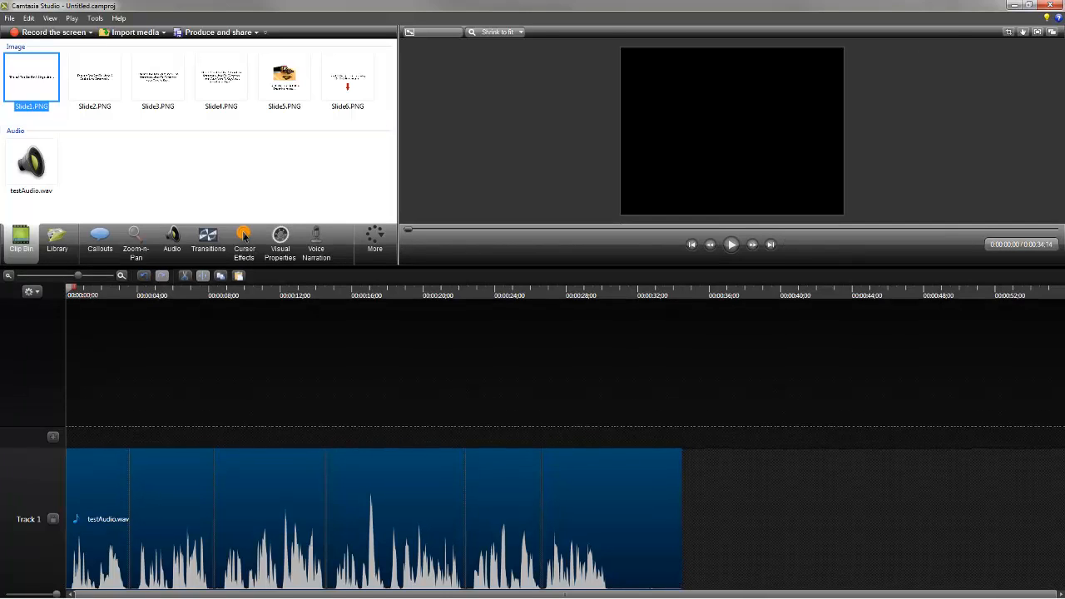
Place Slide1.PNG at the timeline's start on a new track above the audio, with editing dimensions of 1280 x 720.
drag(32, 79, 74, 431)
click(537, 306)
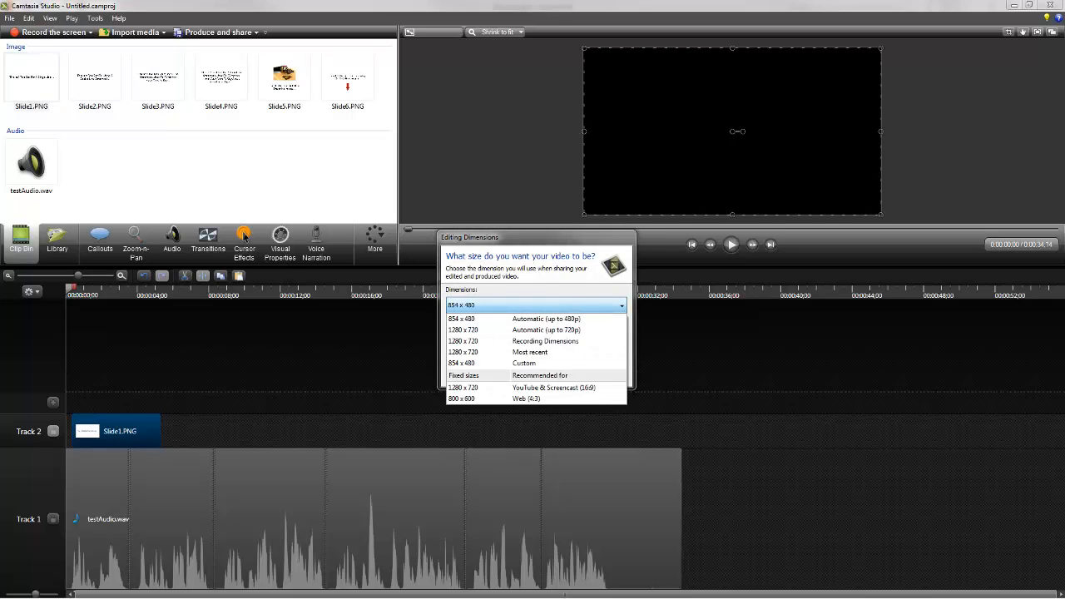
click(537, 341)
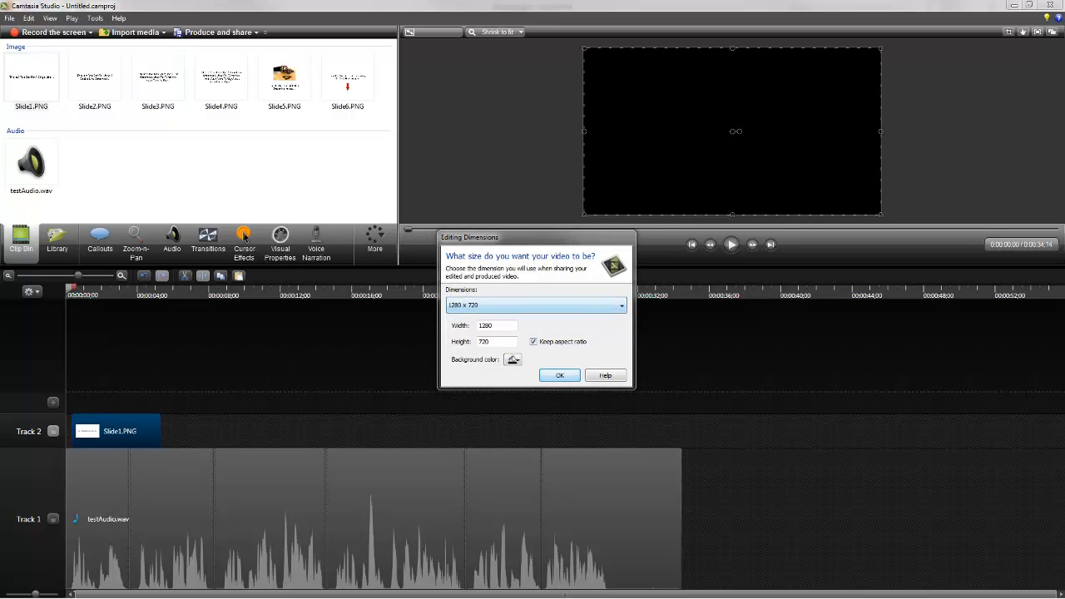
key(Return)
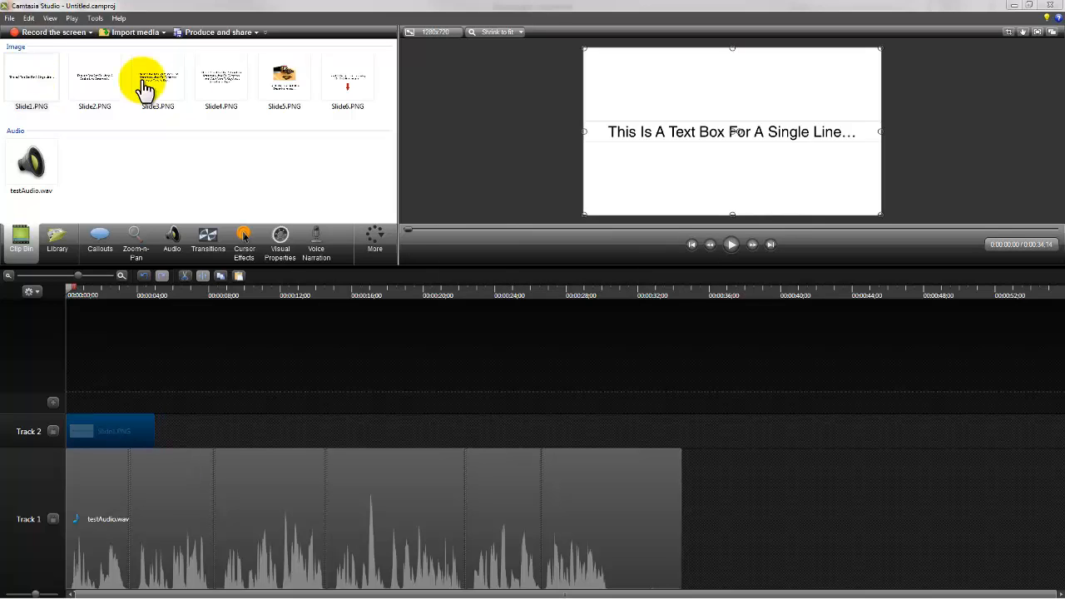
Add Slide2.PNG through Slide6.PNG in order after Slide1.PNG on Track 2.
click(94, 77)
drag(94, 77, 200, 431)
click(157, 77)
shift+click(347, 77)
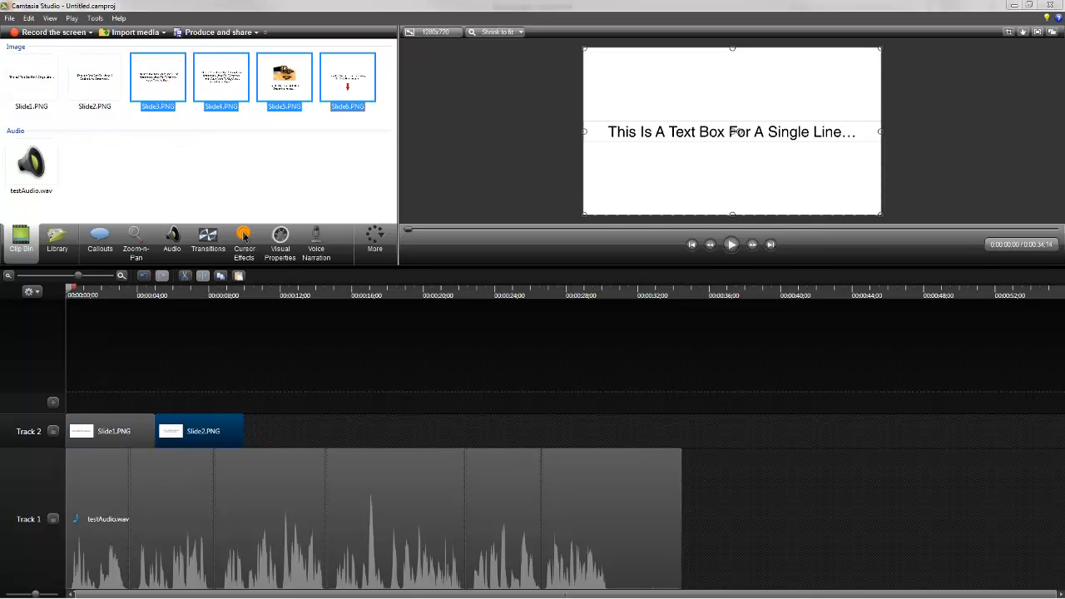
drag(348, 77, 282, 431)
click(265, 278)
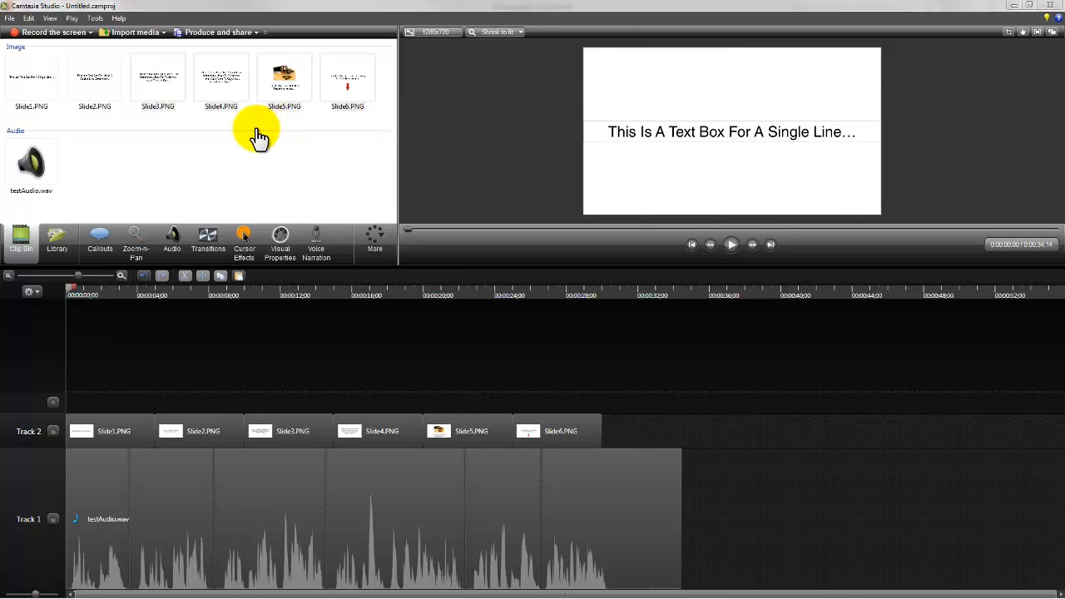
Locate the start of the second audio section and trim the end of Slide1.PNG to 0:00:03;28.
key(space)
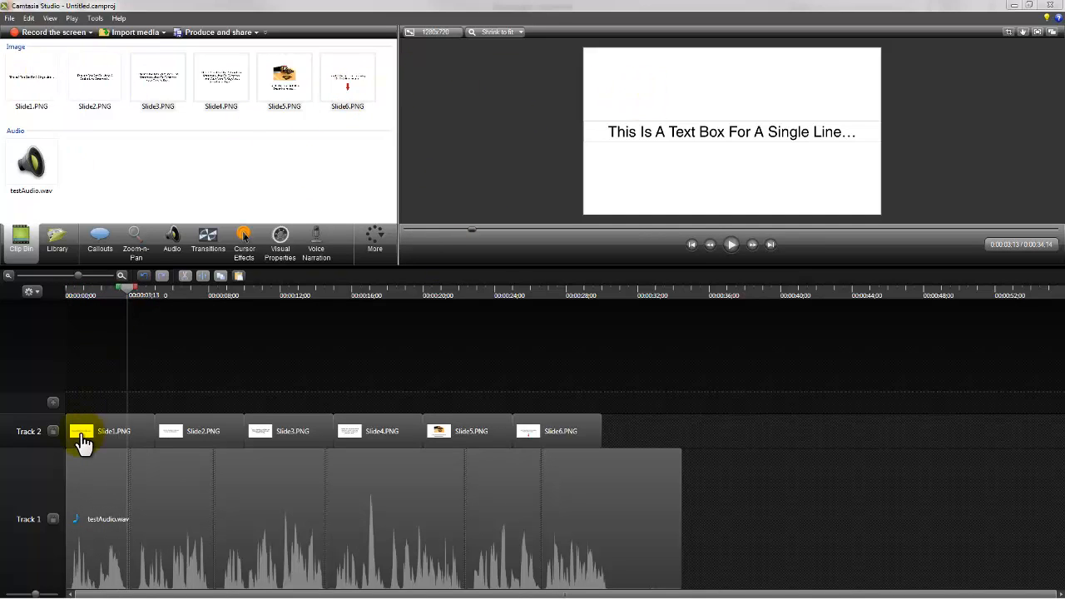
key(ctrl+Left)
key(ctrl+Left)
key(ctrl+Right)
key(ctrl+Right)
key(ctrl+Right)
key(ctrl+Right)
key(ctrl+Right)
key(ctrl+Right)
key(ctrl+Right)
key(ctrl+Right)
key(ctrl+Right)
key(ctrl+Right)
key(ctrl+Right)
key(ctrl+Right)
key(ctrl+Right)
key(ctrl+Right)
key(ctrl+Right)
key(ctrl+Right)
key(ctrl+Right)
key(ctrl+Left)
key(ctrl+Left)
key(ctrl+Left)
key(ctrl+Left)
key(ctrl+Left)
key(ctrl+Left)
key(ctrl+Left)
key(ctrl+Left)
key(ctrl+Left)
key(ctrl+Left)
key(ctrl+Left)
key(ctrl+Left)
key(ctrl+Right)
key(ctrl+Right)
key(ctrl+Right)
key(ctrl+Right)
key(ctrl+Right)
key(ctrl+Right)
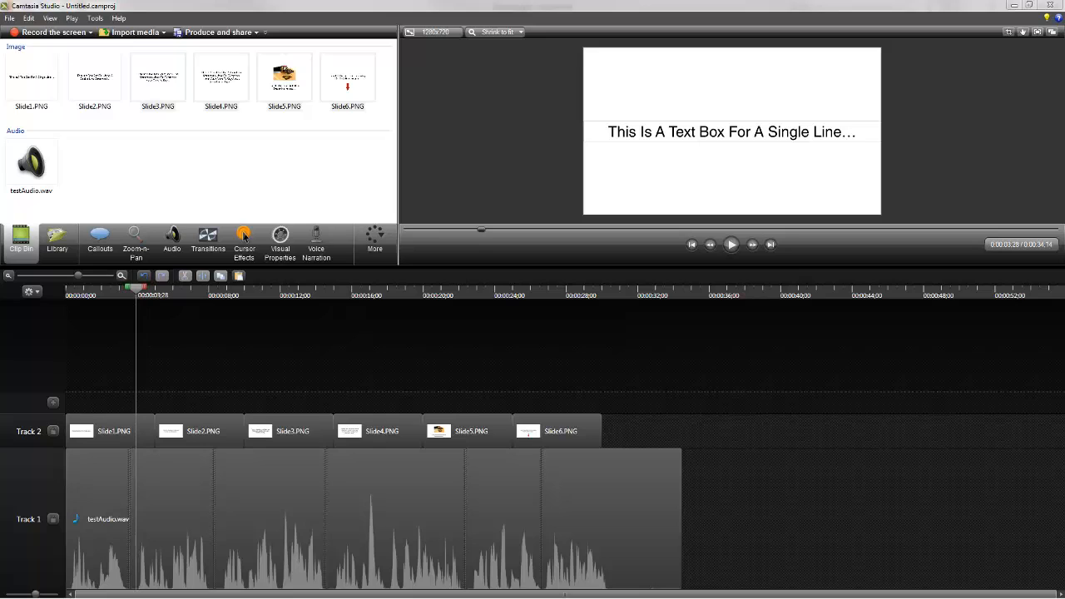
drag(154, 431, 137, 432)
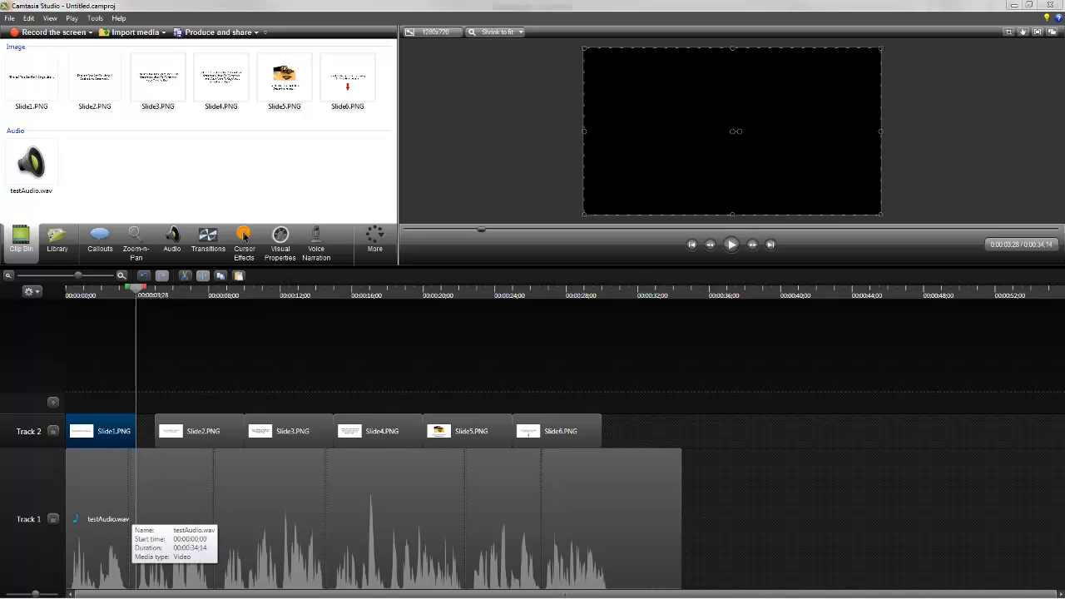
Move Slide2.PNG against the end of Slide1.PNG and trim its end to 0:00:08;16.
drag(176, 439, 158, 439)
drag(136, 288, 219, 288)
drag(224, 431, 218, 431)
drag(218, 288, 219, 288)
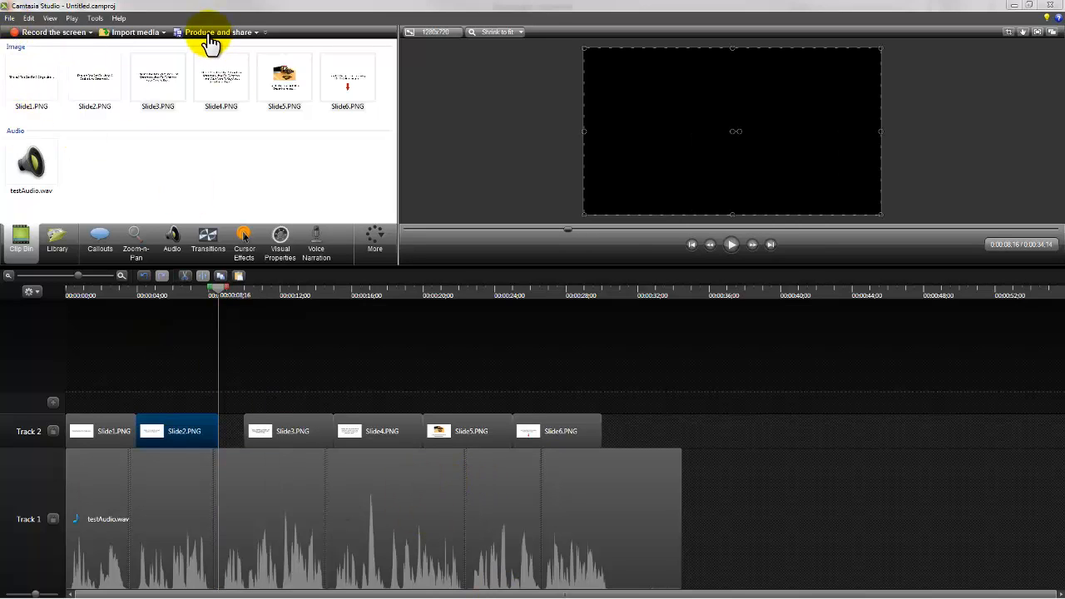
Extend the end of Slide2.PNG to 0:00:08;25 and move Slide3.PNG against it.
scroll(559, 312, up, 2)
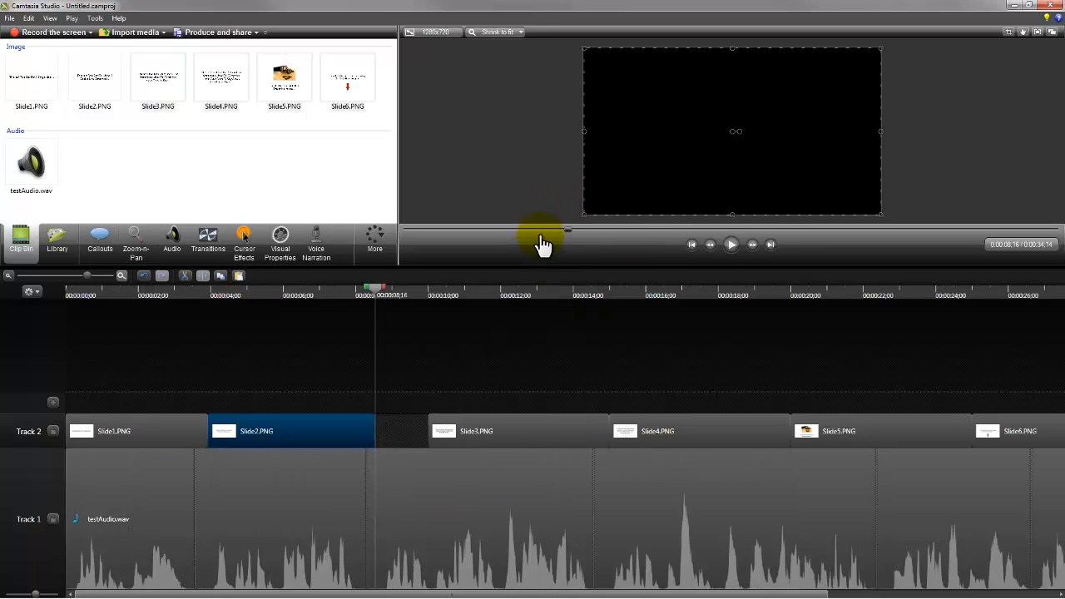
scroll(570, 470, up, 1)
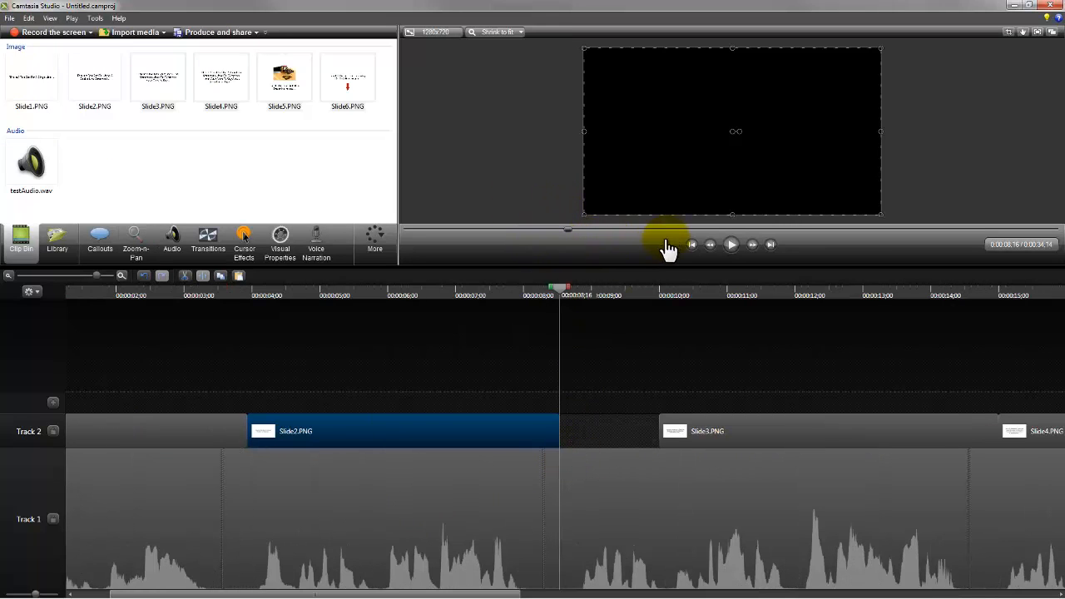
drag(558, 430, 505, 337)
drag(749, 431, 670, 431)
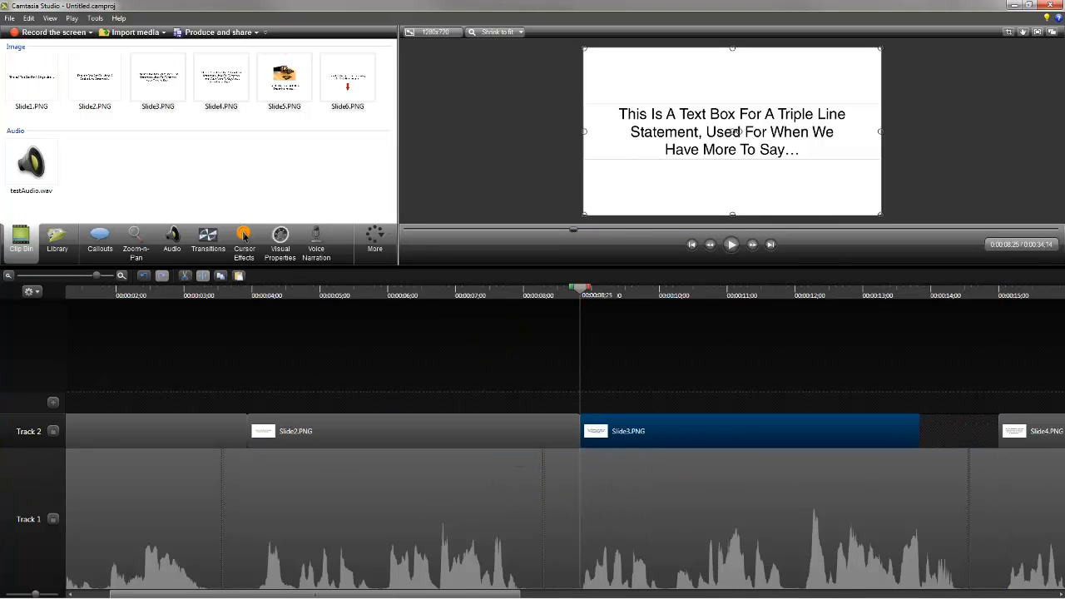
Extend Slide3.PNG to the fourth audio section's start at 0:00:15;02 and place a shortened Slide4.PNG directly after it.
drag(466, 594, 654, 594)
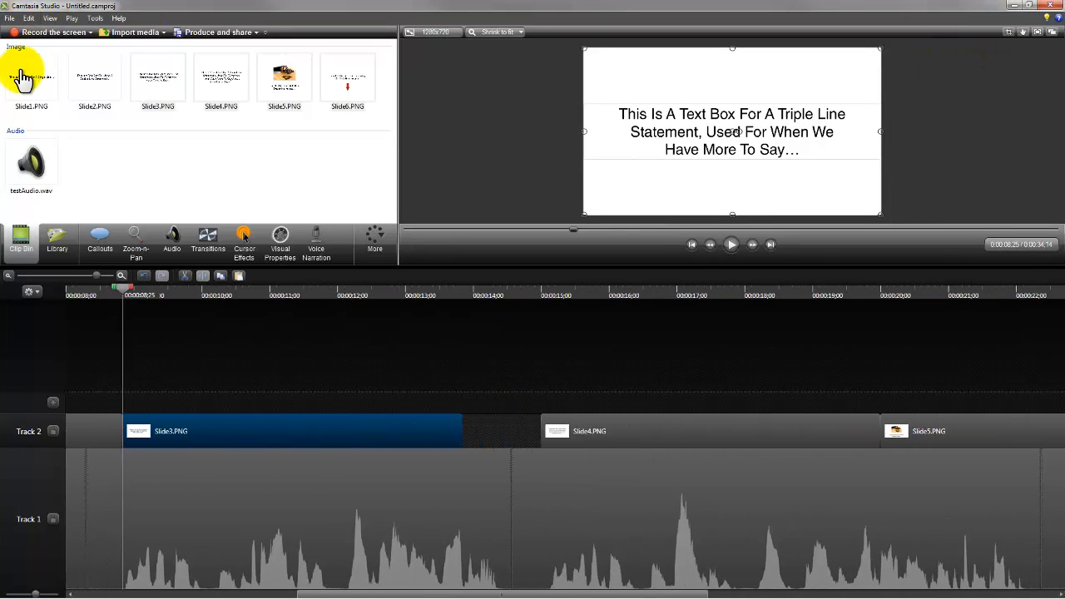
key(space)
key(space)
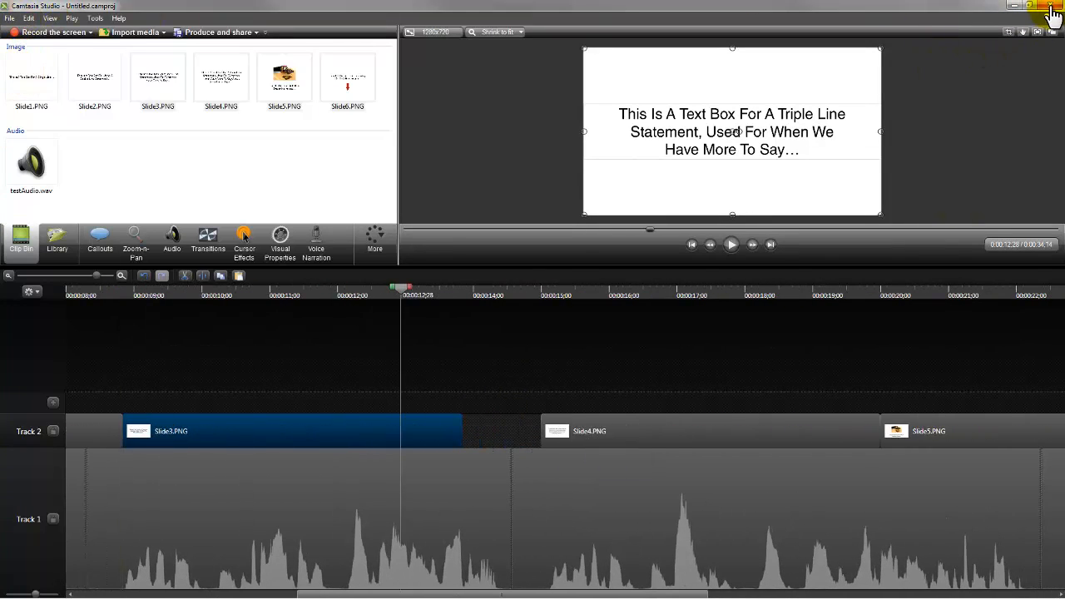
key(space)
key(Left)
key(Left)
key(Left)
key(Left)
key(Left)
key(Left)
key(Left)
key(Left)
key(Left)
key(Left)
key(Left)
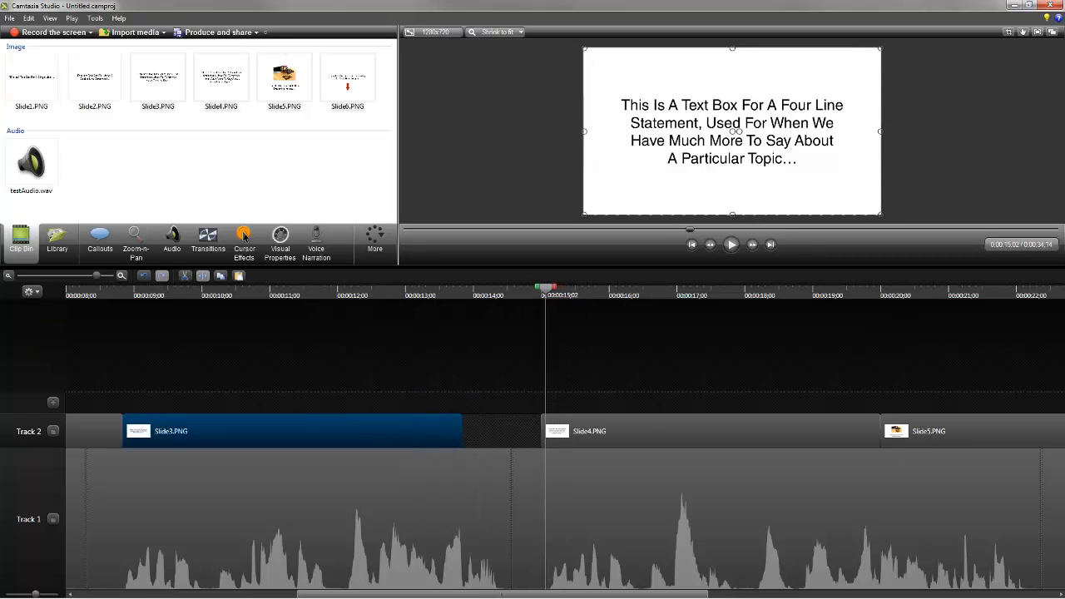
drag(542, 431, 653, 431)
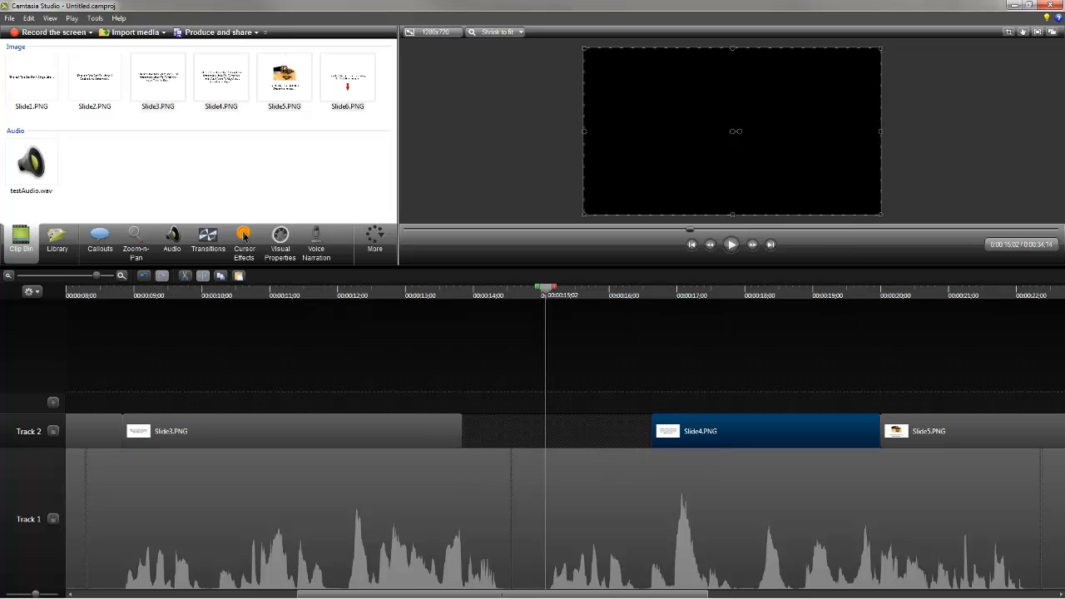
drag(461, 431, 545, 431)
drag(682, 431, 576, 431)
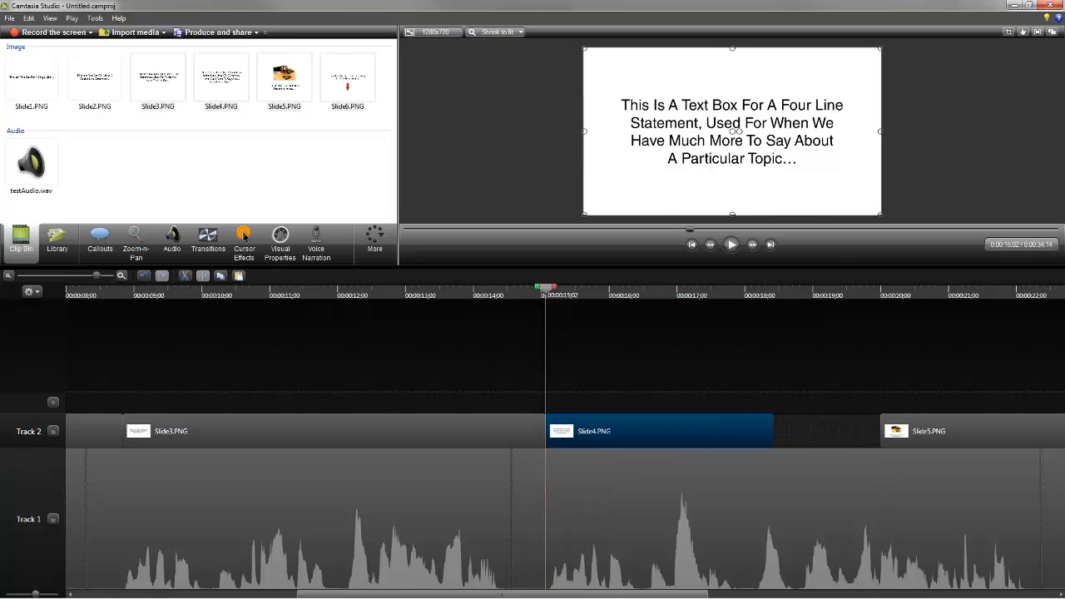
Fit Slide4.PNG, Slide5.PNG and Slide6.PNG end to end to the last three sections of the audio.
key(space)
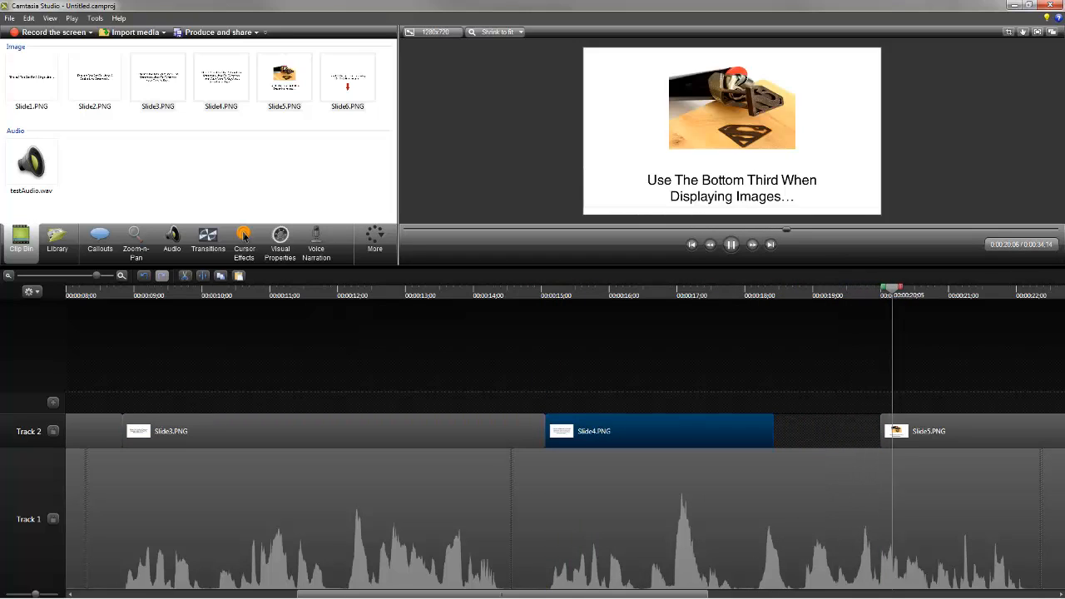
key(space)
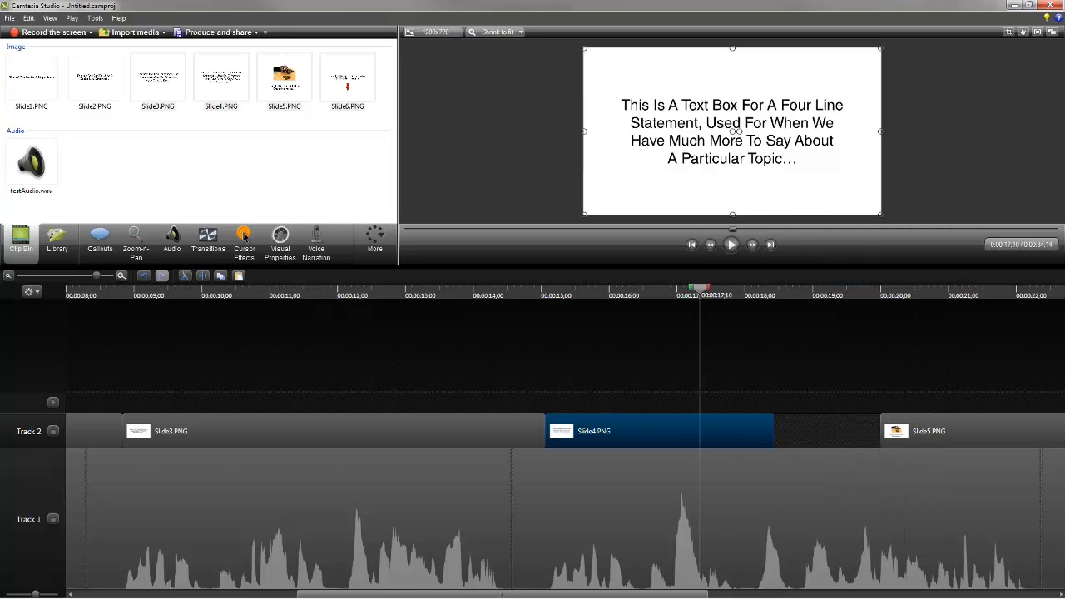
click(8, 275)
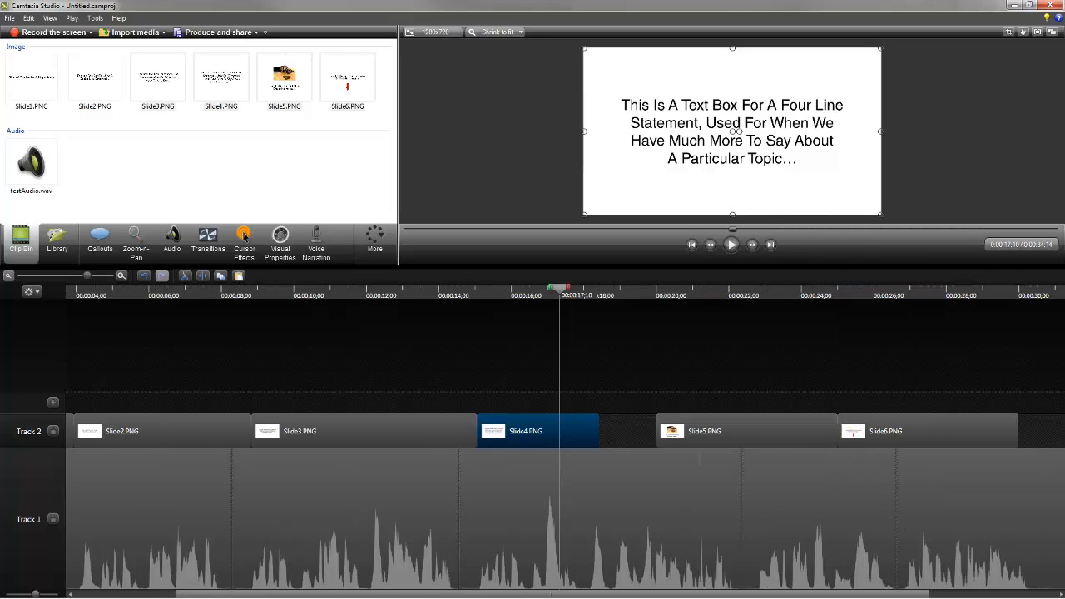
click(9, 275)
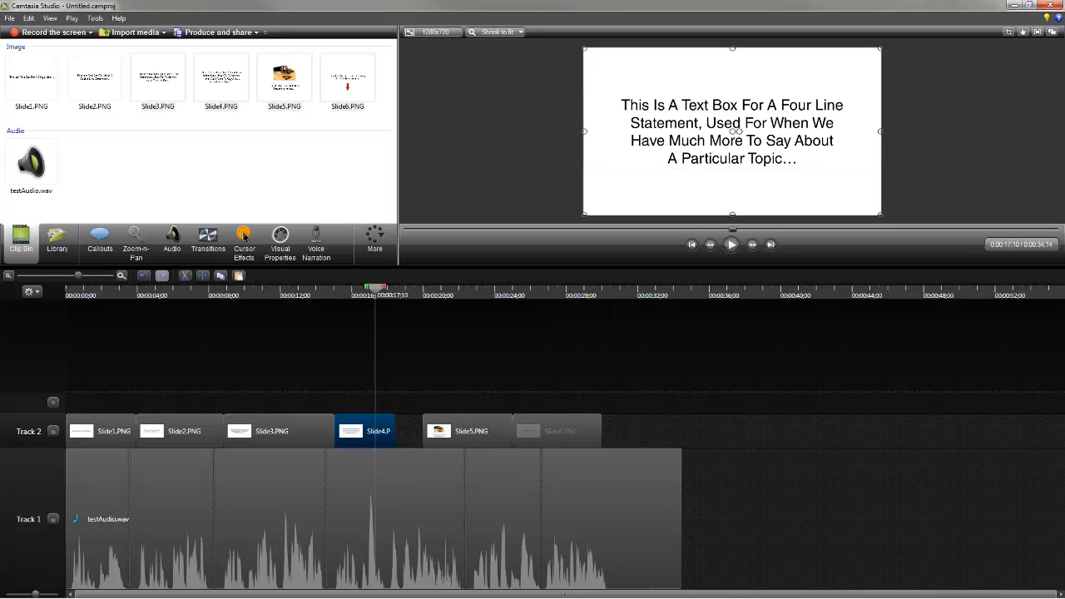
drag(554, 432, 628, 432)
drag(467, 432, 540, 431)
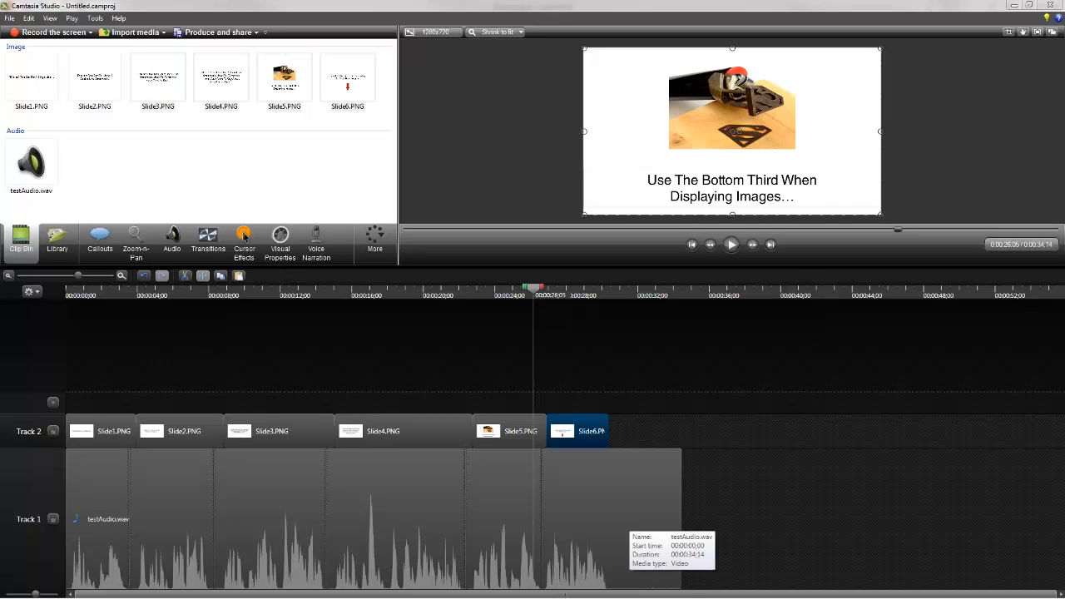
Trim the end of testAudio.wav to 0:00:30;12 and extend Slide6.PNG slightly past it to 0:00:30;15.
click(681, 516)
drag(681, 516, 608, 516)
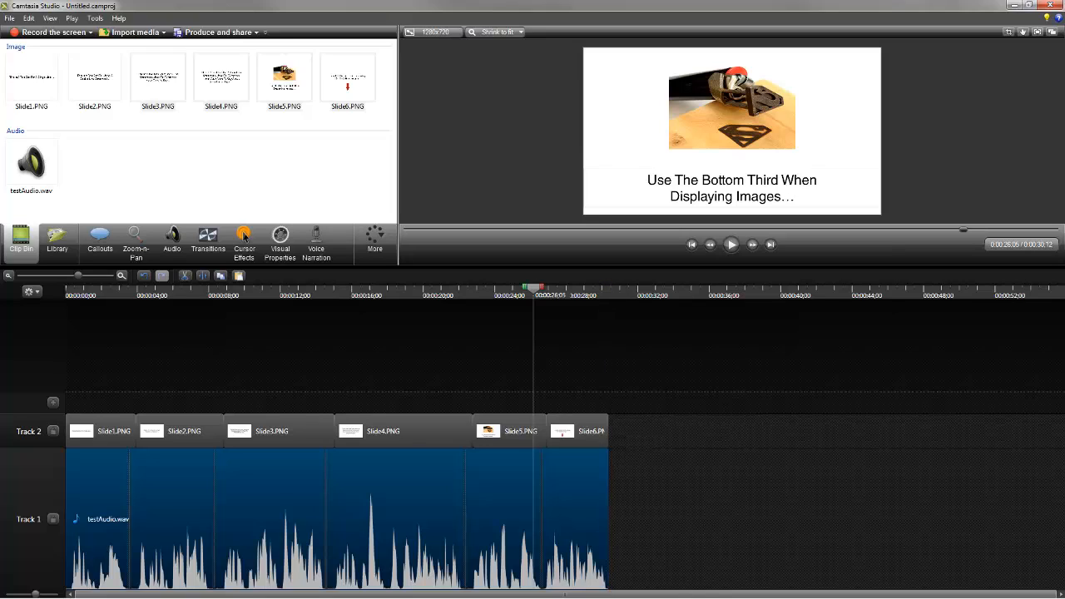
drag(534, 288, 609, 288)
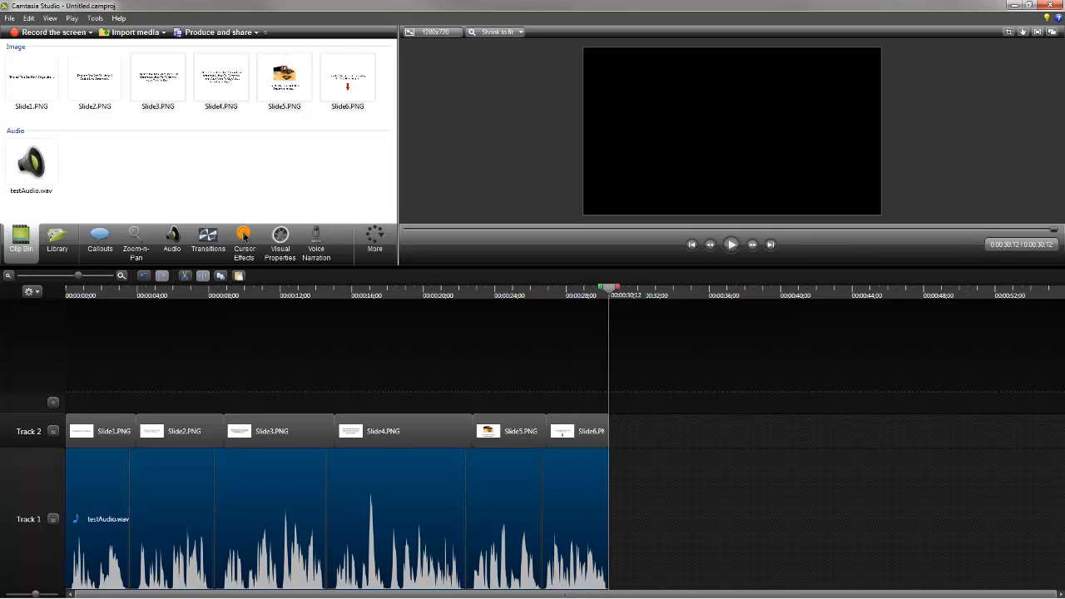
click(121, 276)
click(121, 275)
click(122, 276)
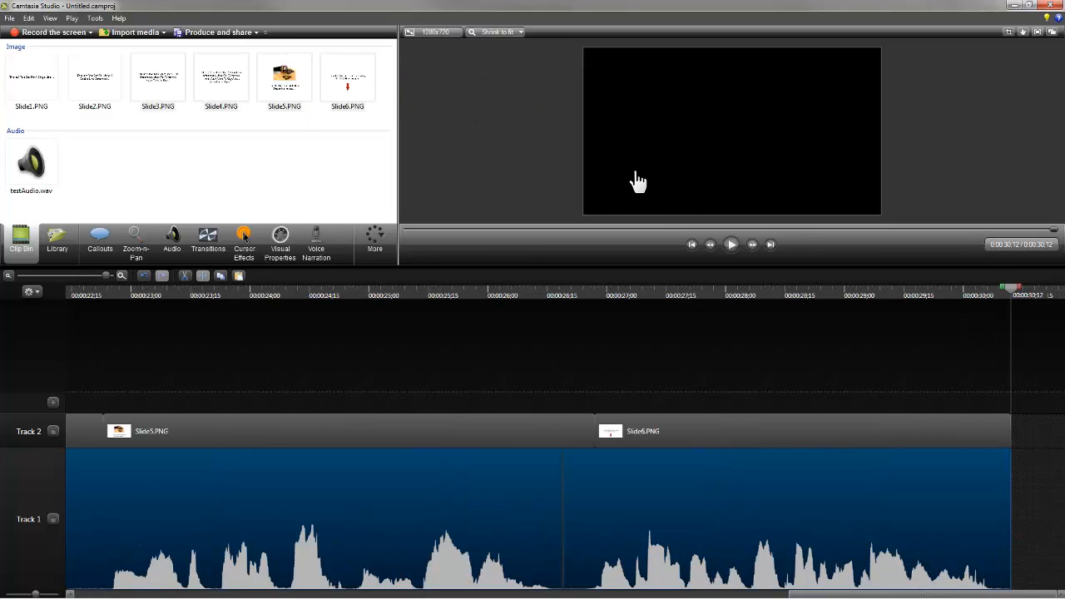
drag(1010, 431, 1022, 431)
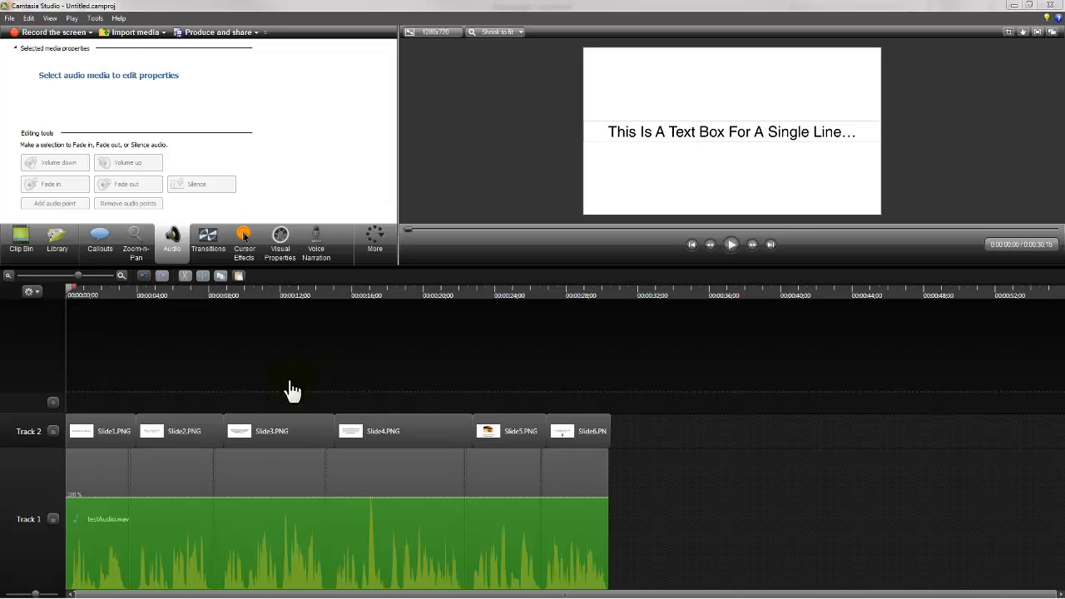
Produce the video as exampleVideo.mp4 with the MP4 only (up to 720p) preset and finish the production.
key(ctrl+p)
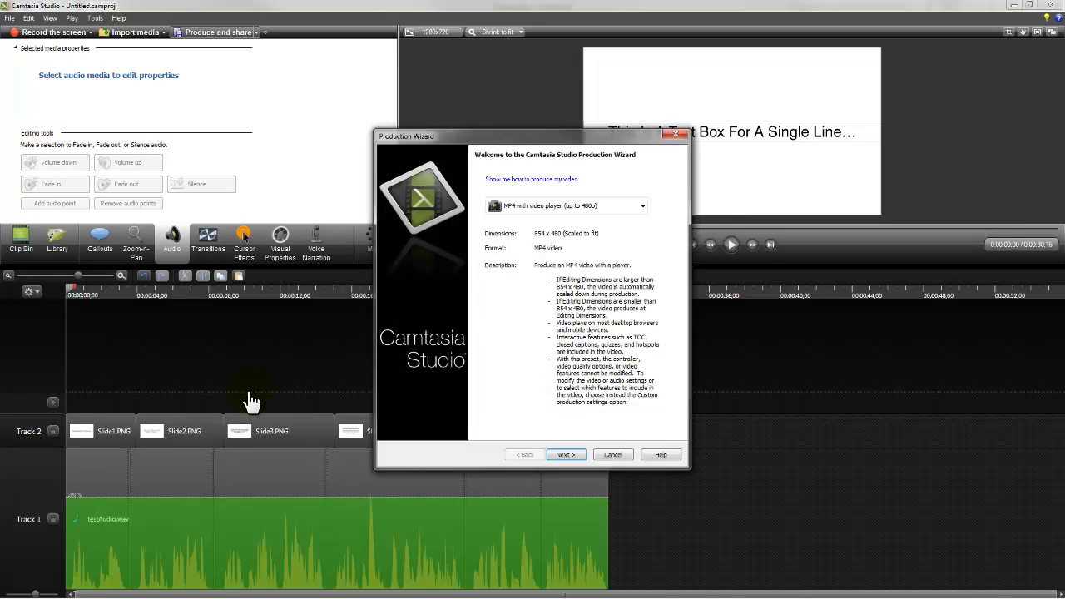
click(642, 207)
key(Down)
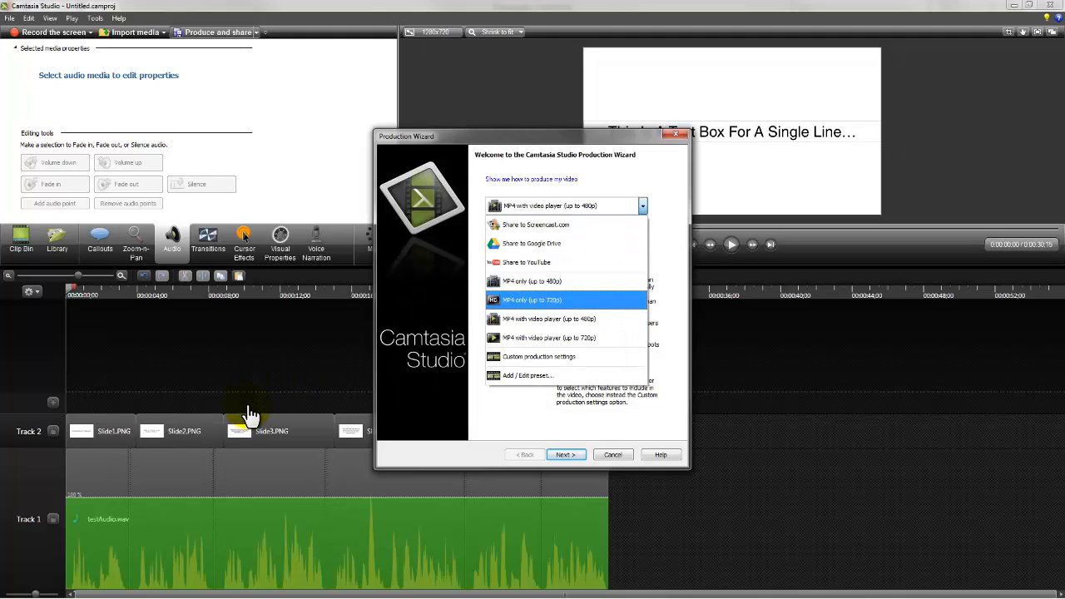
key(Return)
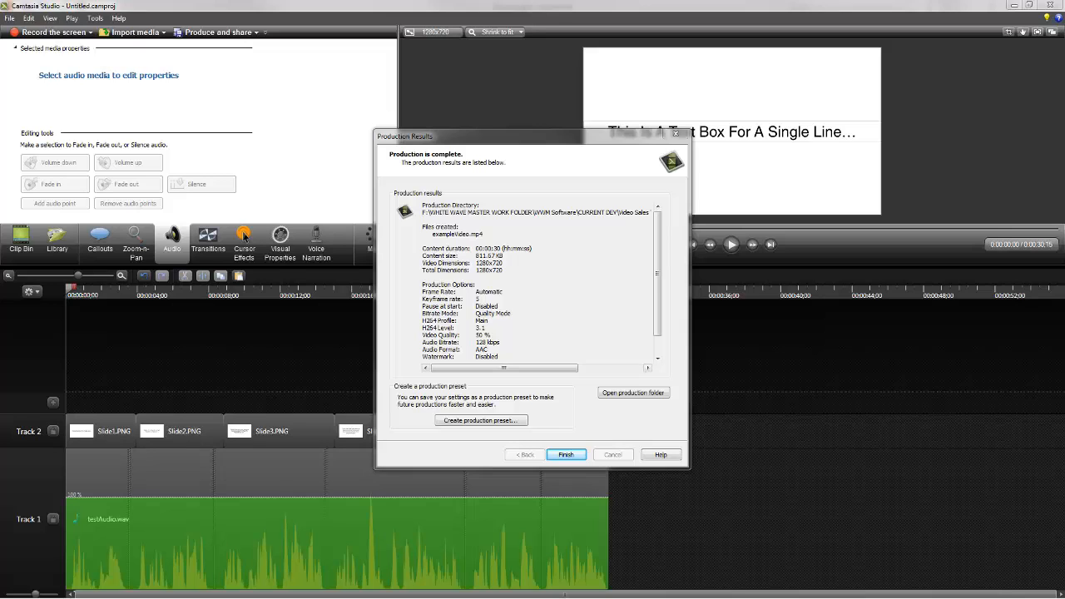
key(Return)
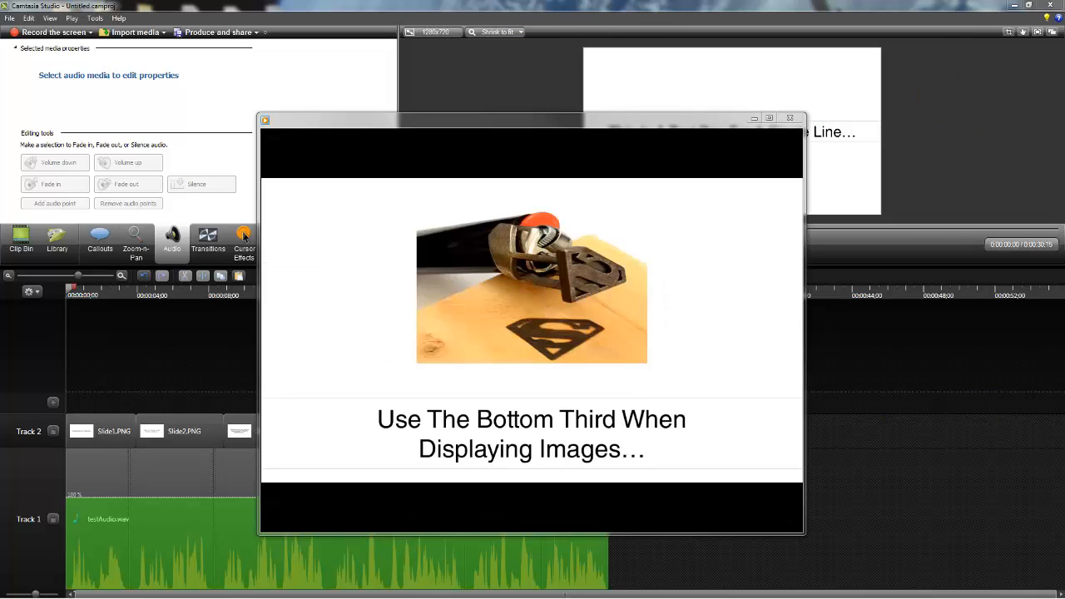
Review the produced video in the media player and close the player.
key(space)
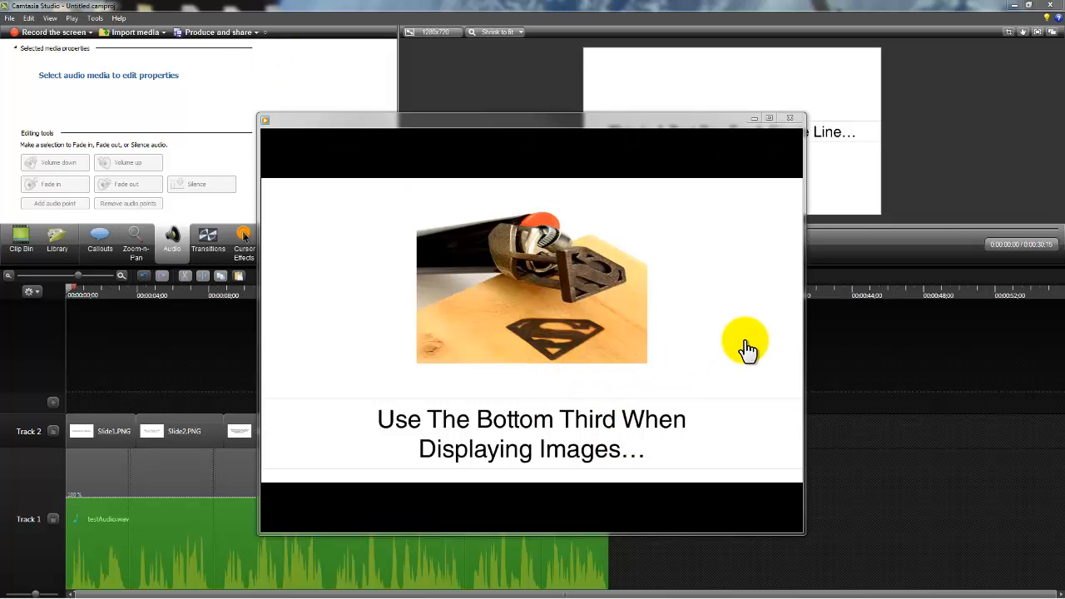
key(alt+F4)
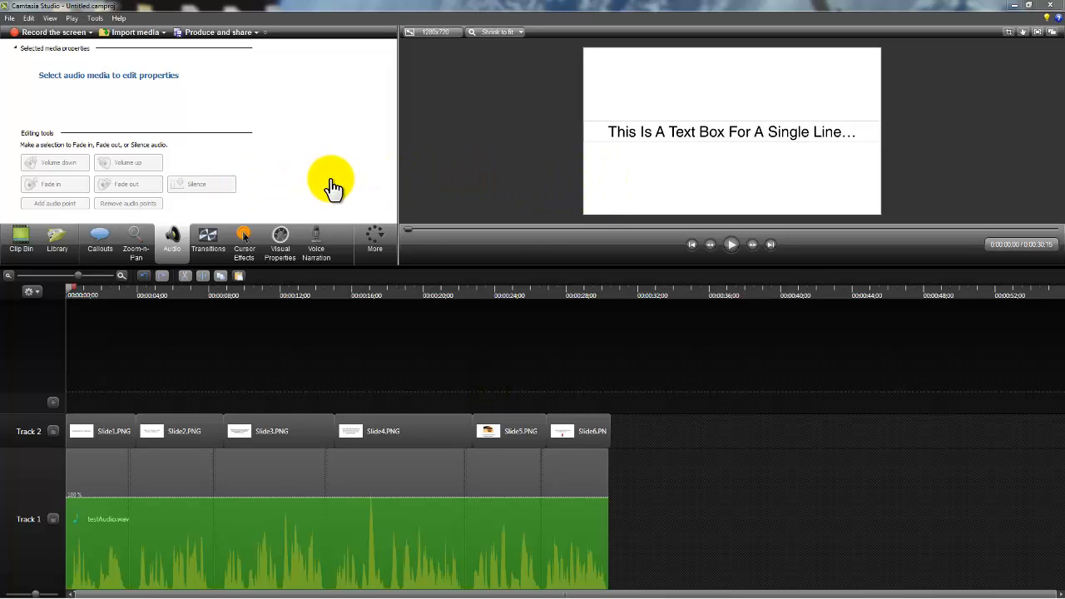
Save the project as exampleVideo.camproj.
key(alt+f)
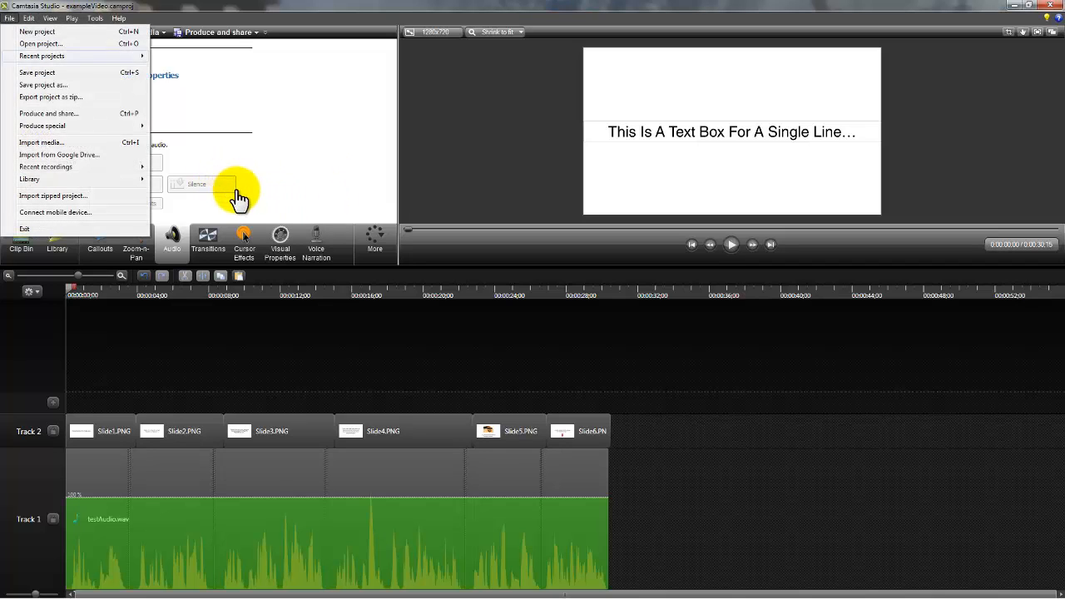
key(Down)
key(Return)
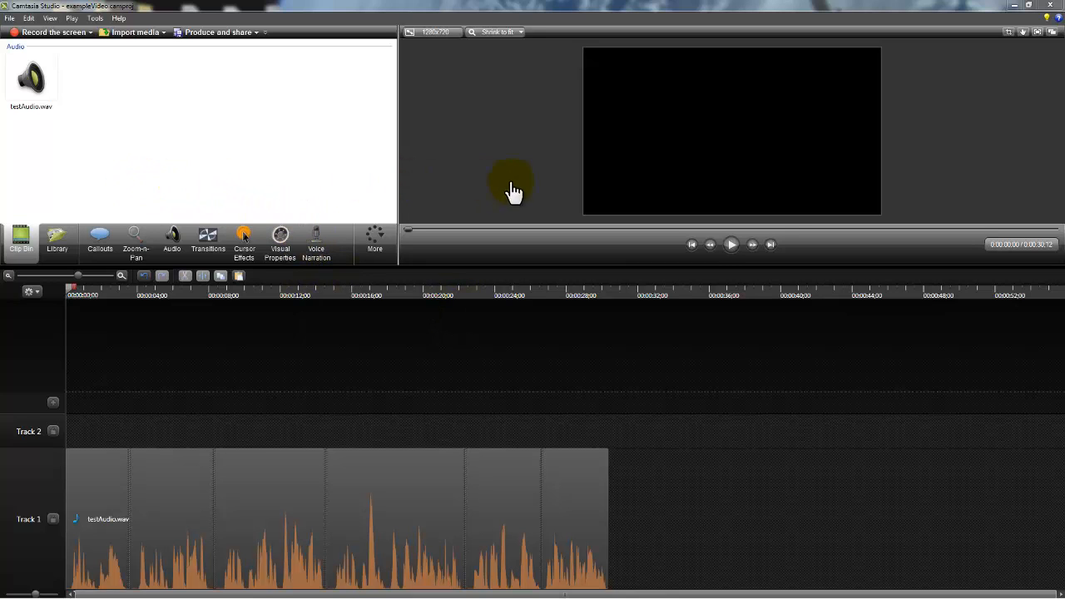
Review the slides of VSL-Presentation-Template.pptx in PowerPoint and import Slide1.PNG to Slide6.PNG from its image folder into the Camtasia clip bin.
key(alt+Tab)
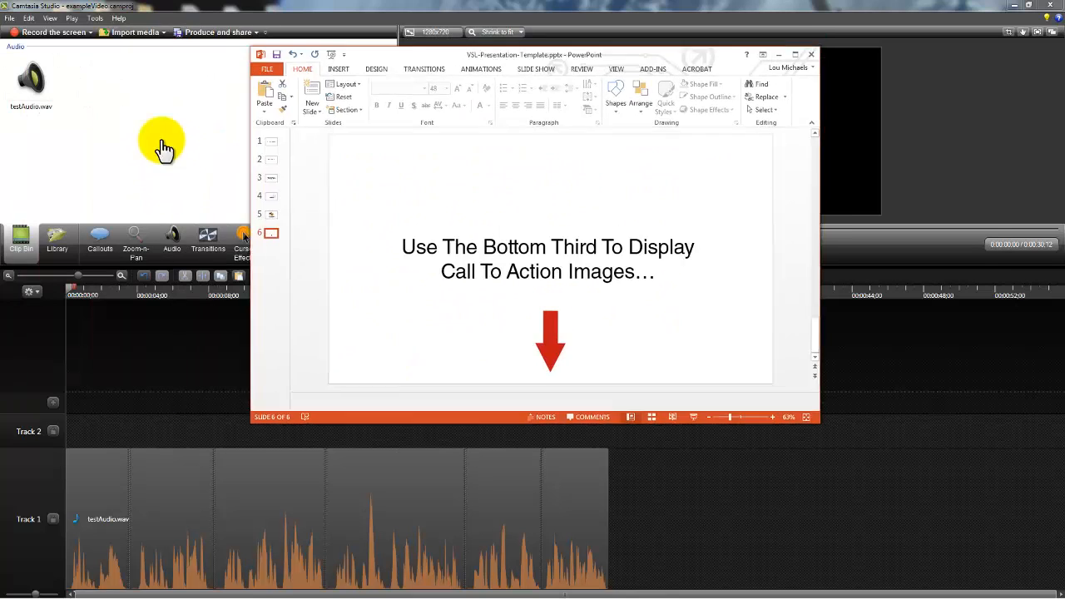
key(Home)
key(Down)
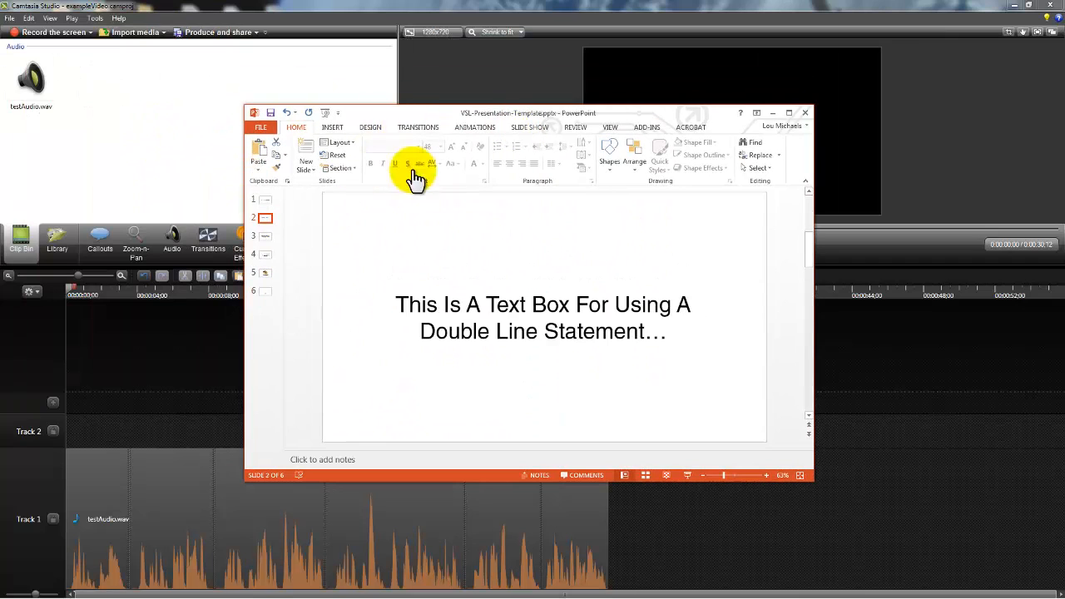
key(End)
key(Home)
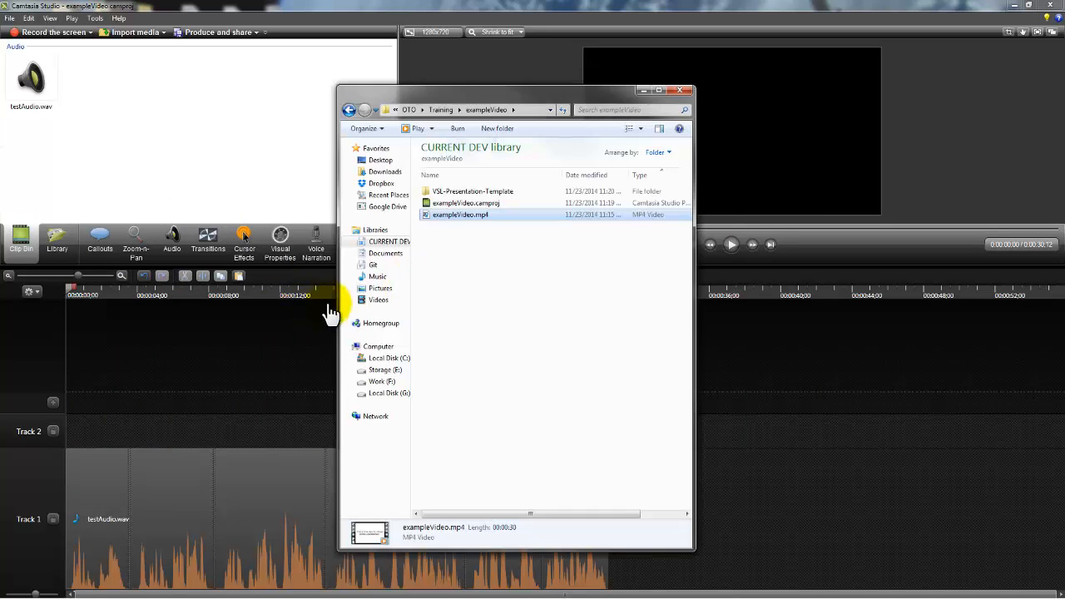
click(496, 176)
drag(450, 264, 307, 198)
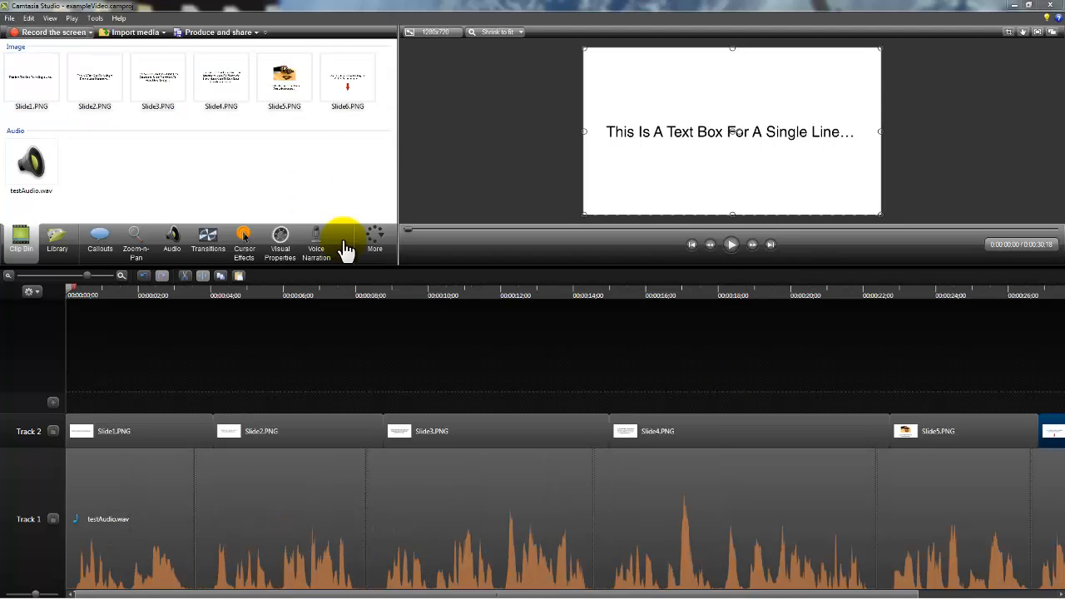
Produce the updated video as exampleVideo2 with the MP4 only (up to 720p) preset and finish the production.
key(alt+f)
key(Down)
key(Down)
key(Up)
key(Return)
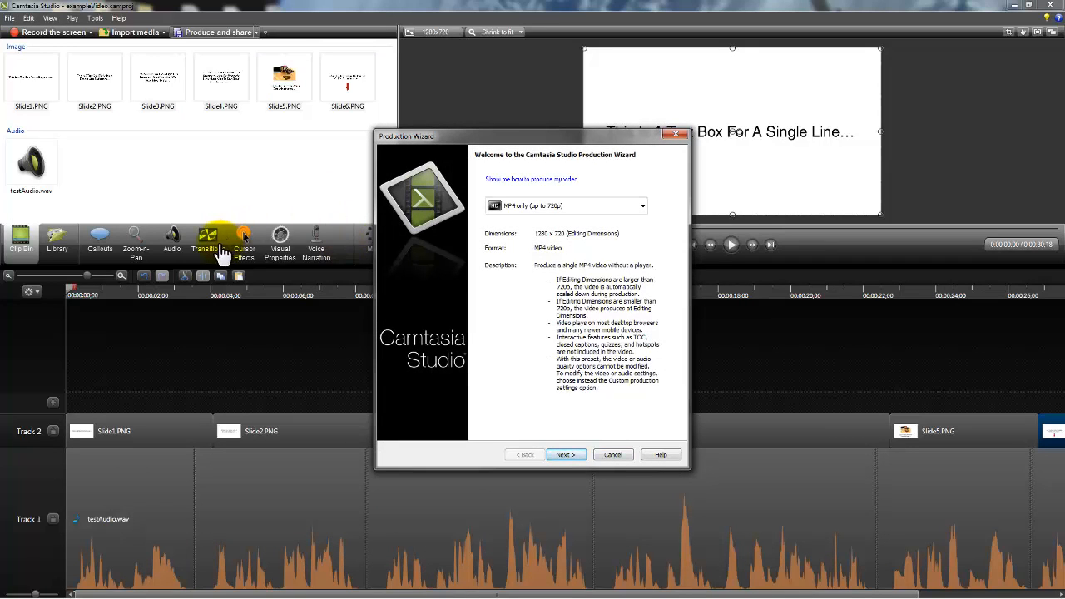
key(Return)
key(Tab)
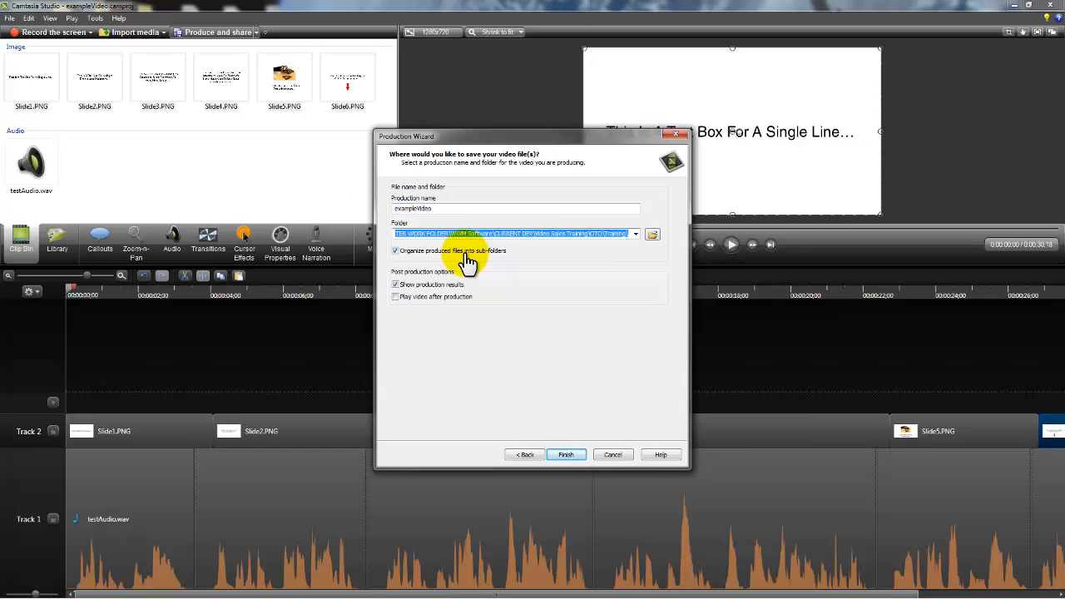
key(End)
key(ctrl+shift+Left)
key(ctrl+shift+Left)
key(Home)
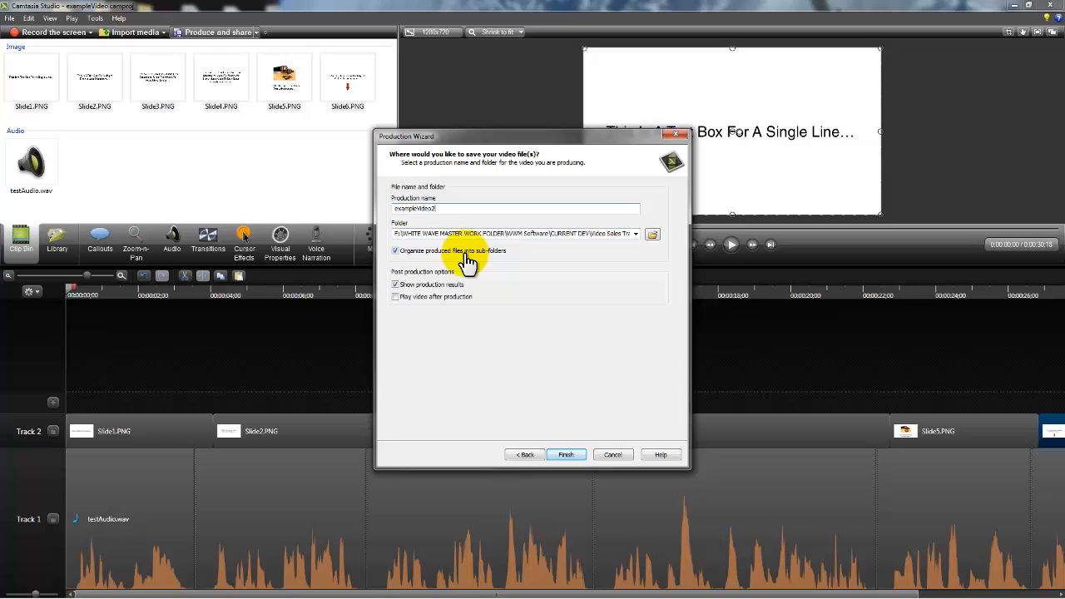
key(Return)
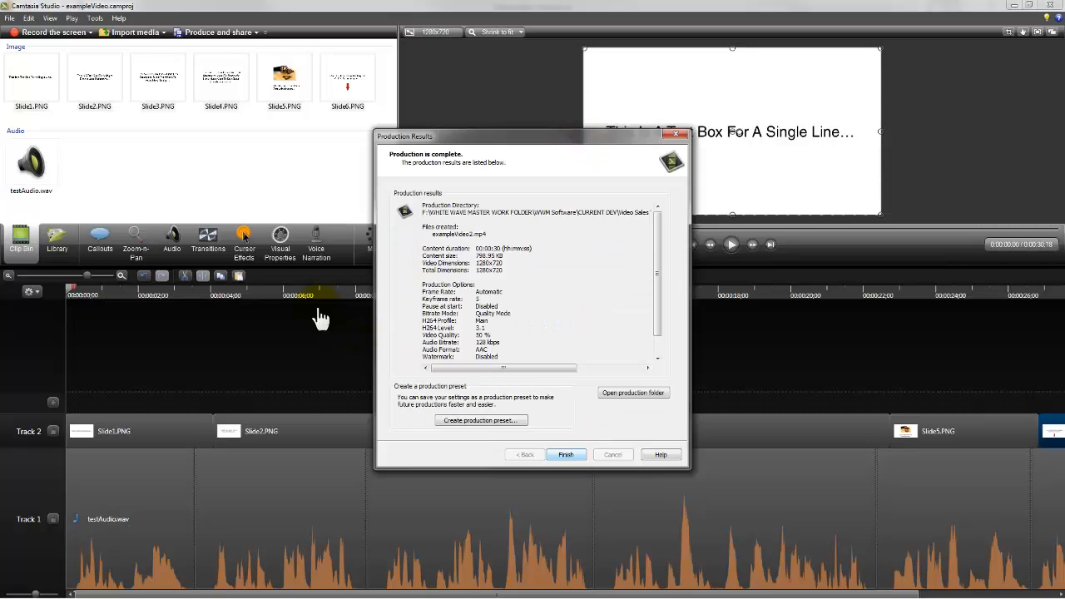
key(Return)
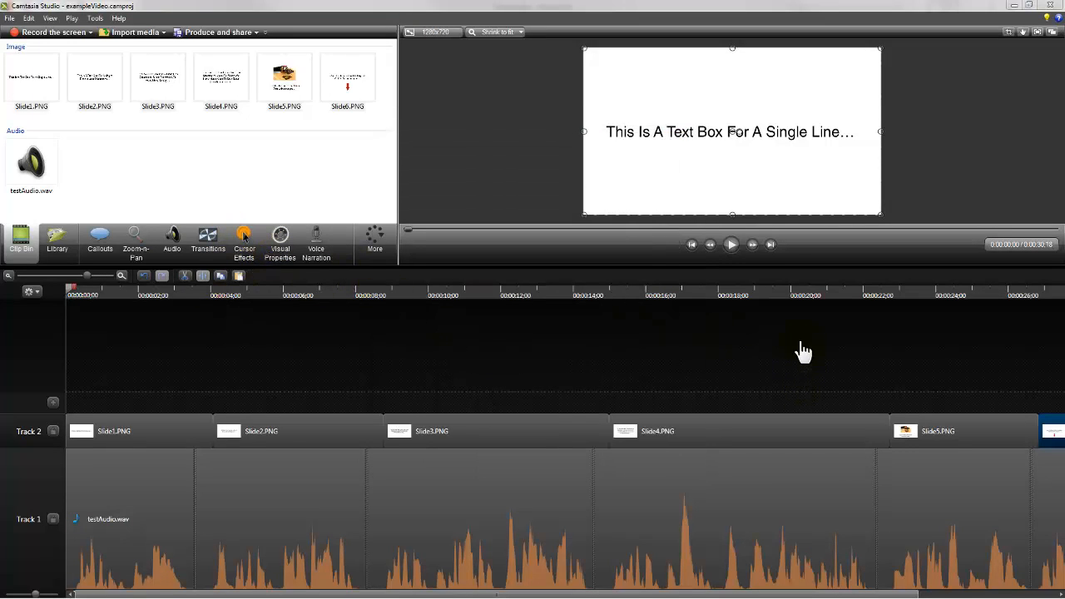
key(alt+f)
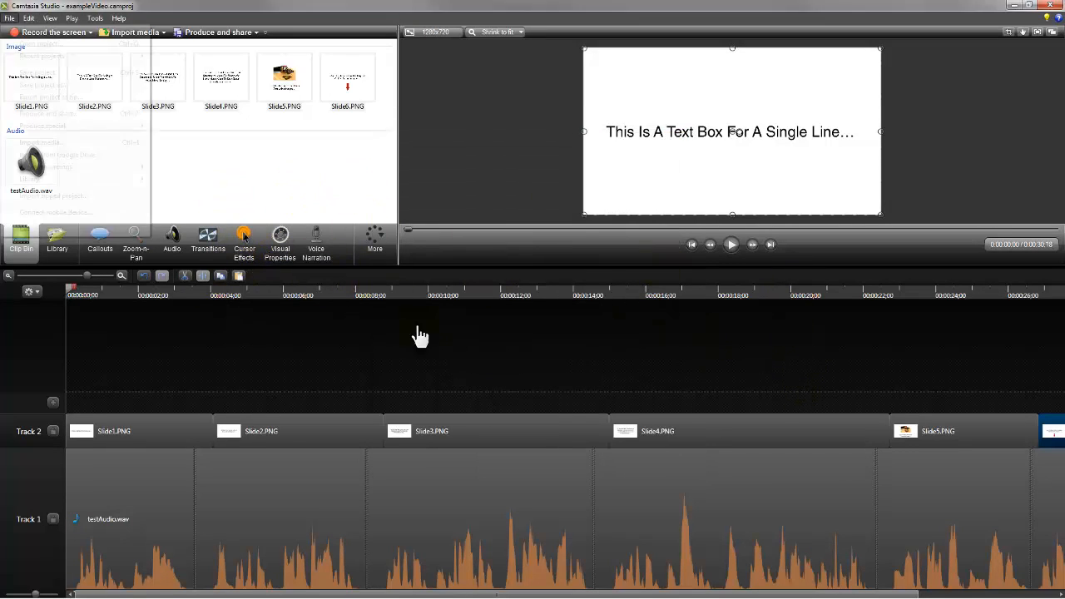
key(Escape)
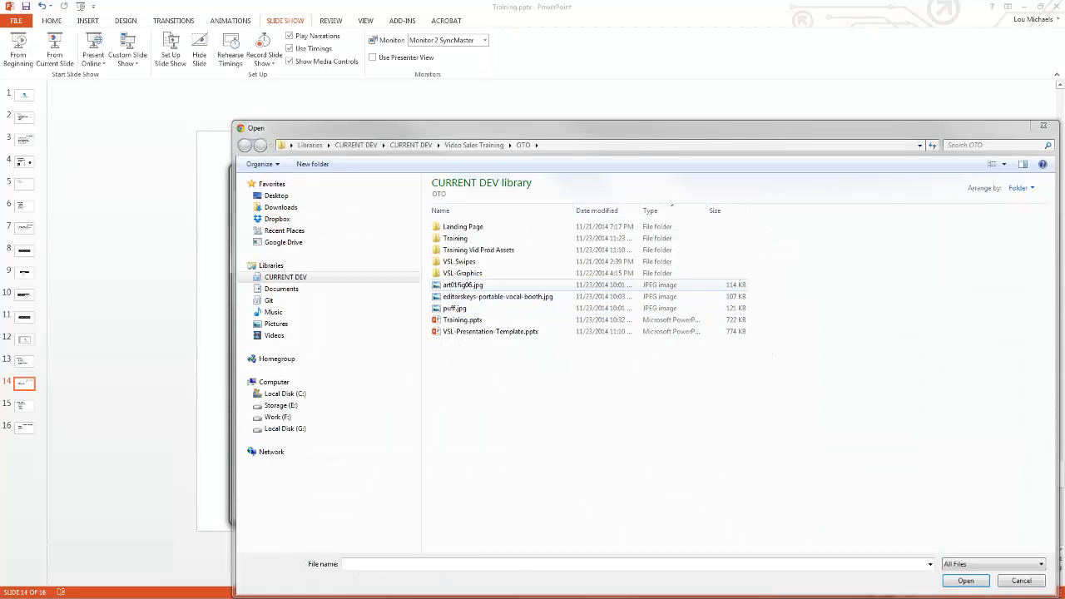
Choose the produced video inside the Training folder as the file to upload to YouTube in Chrome.
double_click(455, 238)
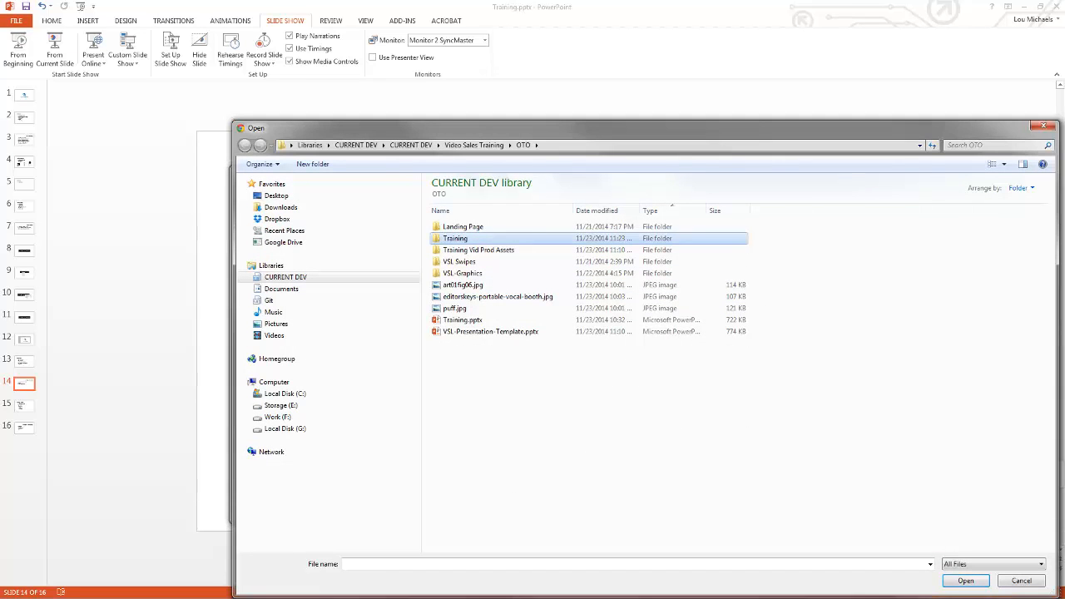
double_click(465, 238)
click(476, 228)
click(965, 580)
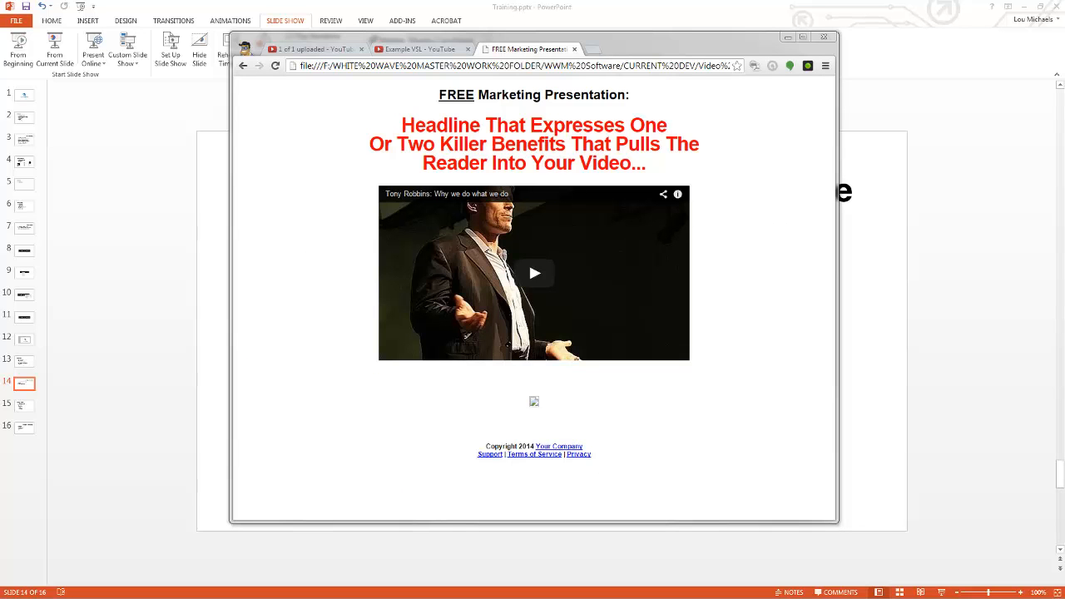
Copy the share link of the Example VSL video on YouTube and paste it into a Sublime Text document, followed by a blank line.
click(408, 49)
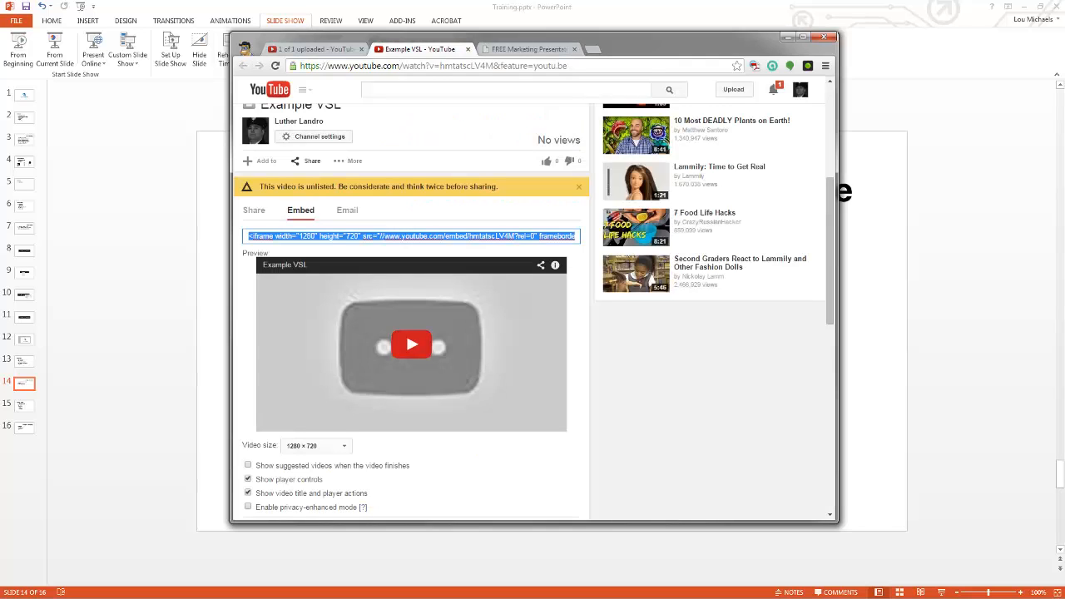
click(253, 211)
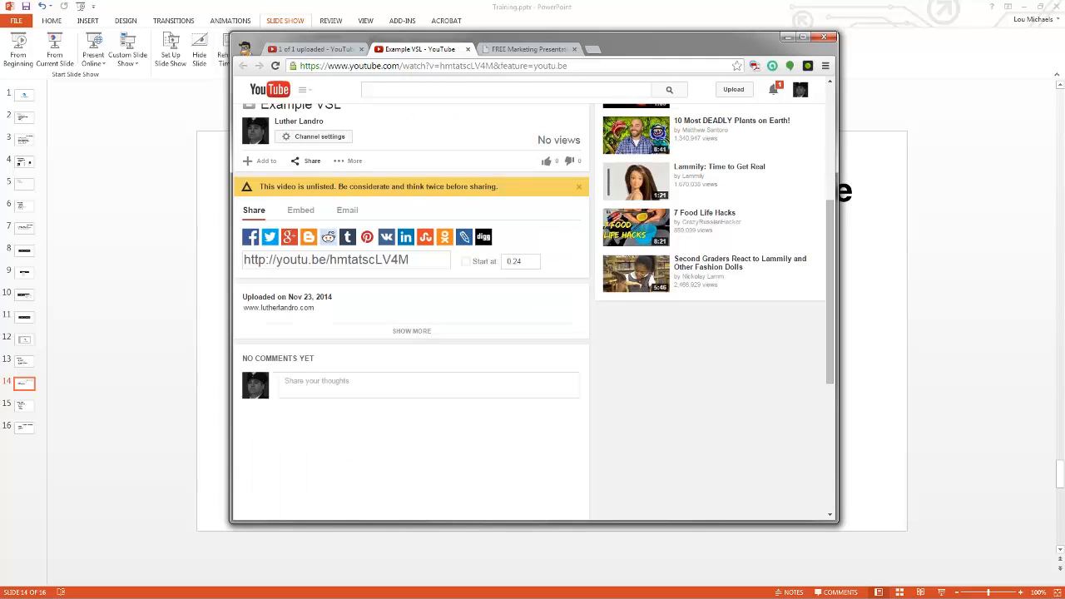
click(346, 259)
key(ctrl+c)
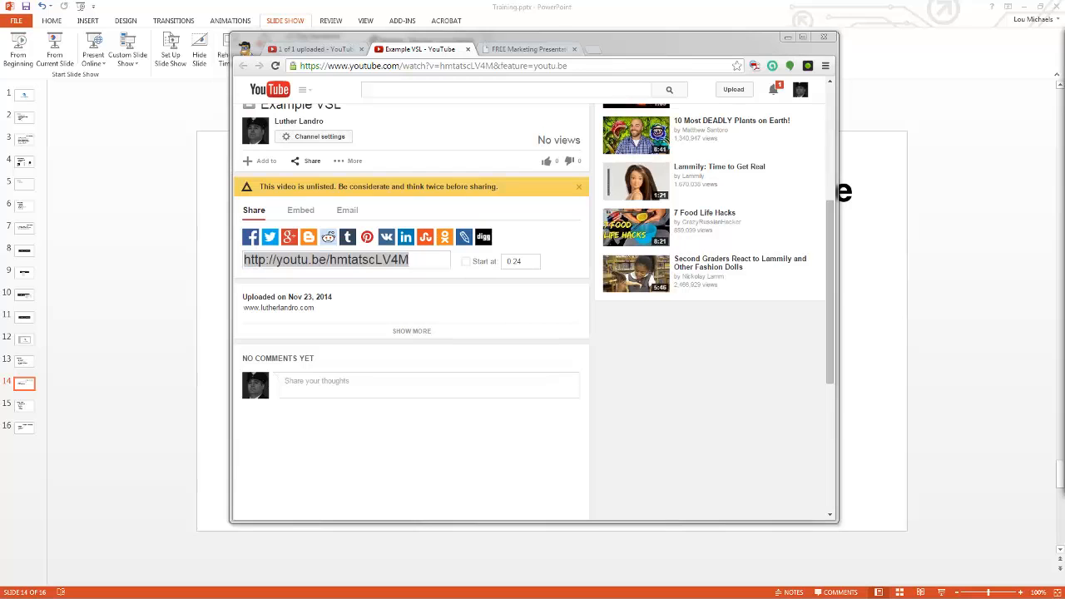
drag(1064, 179, 358, 158)
key(ctrl+v)
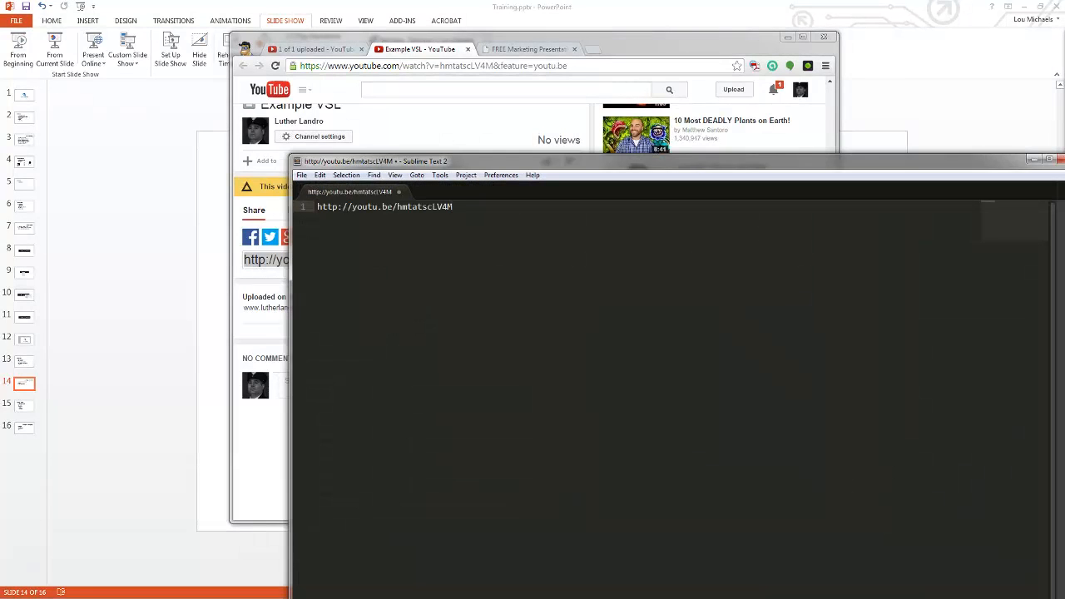
key(Return)
key(Return)
Copy the video's 1280 × 720 embed code from YouTube in Chrome and paste it below the share link in Sublime Text.
click(666, 38)
click(300, 211)
right_click(351, 237)
click(375, 292)
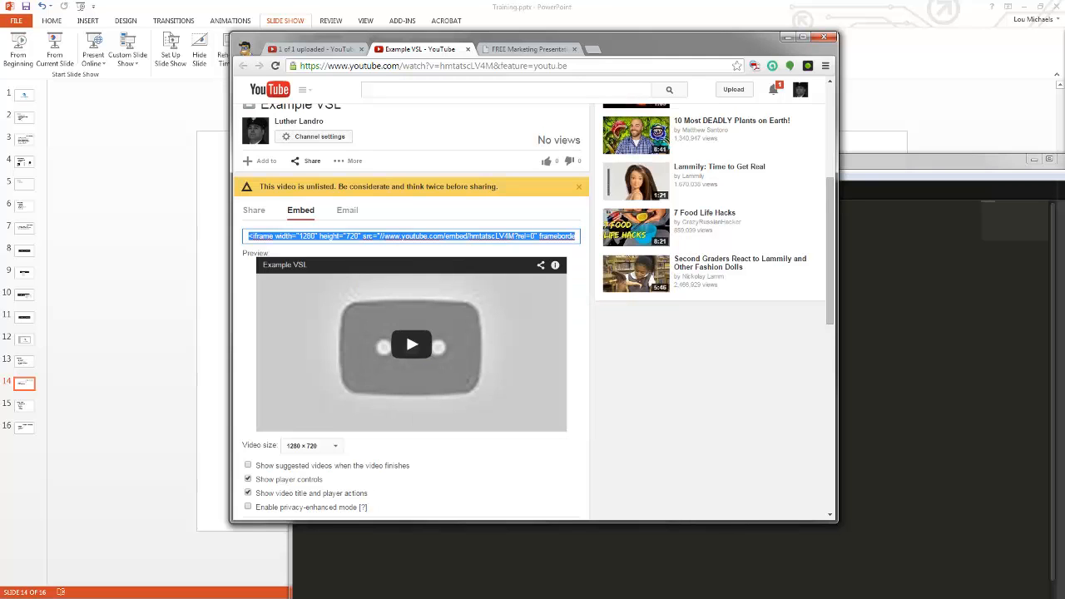
key(alt+Tab)
key(ctrl+v)
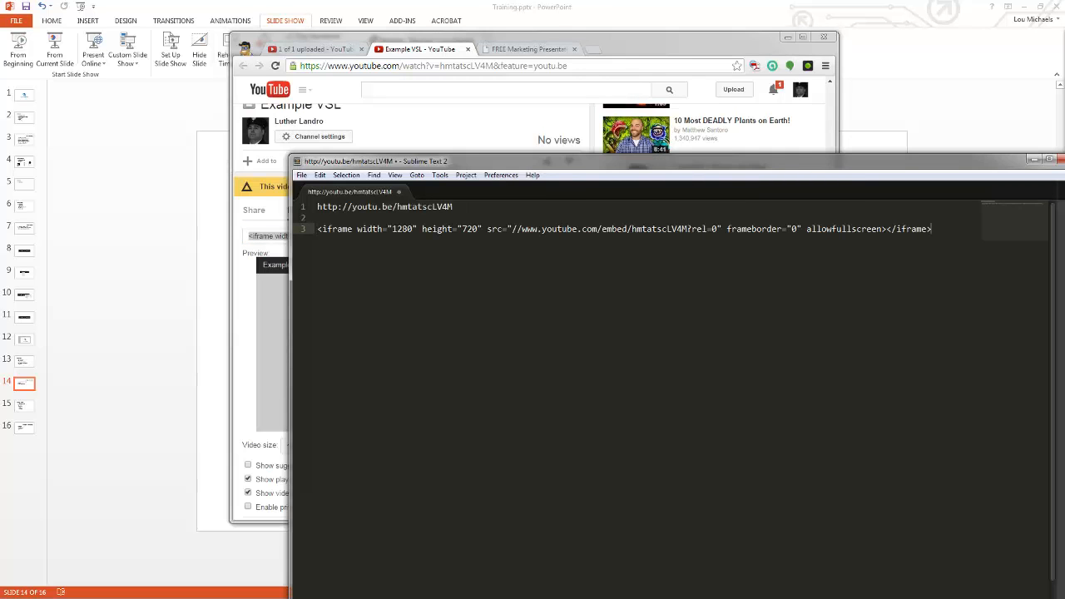
drag(666, 162, 1064, 67)
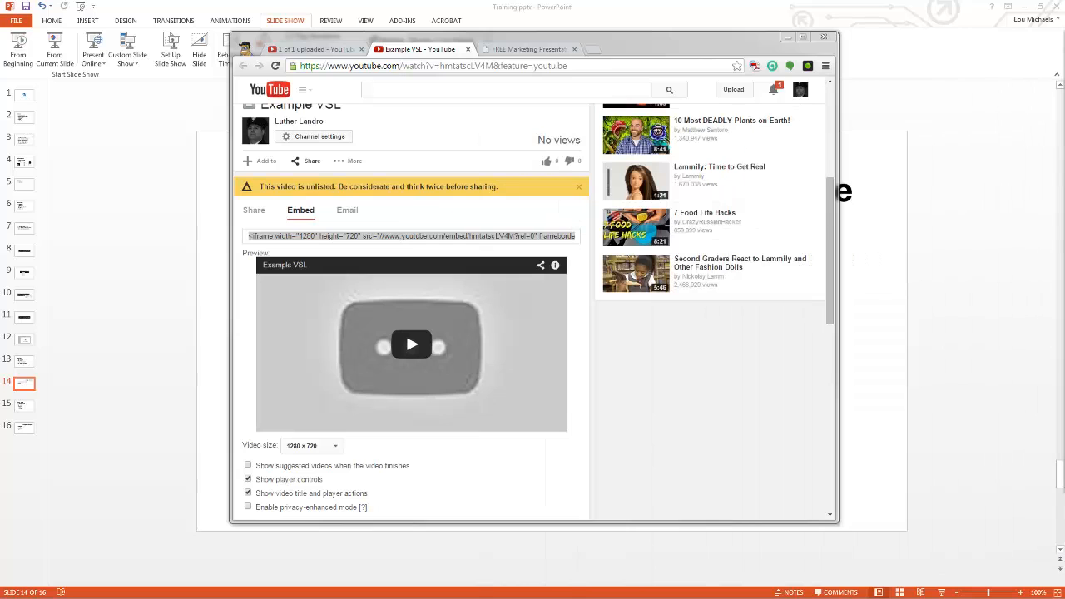
Reload the FREE Marketing Presentation landing page in Chrome and examine its headline, video and delayed buy button.
click(529, 49)
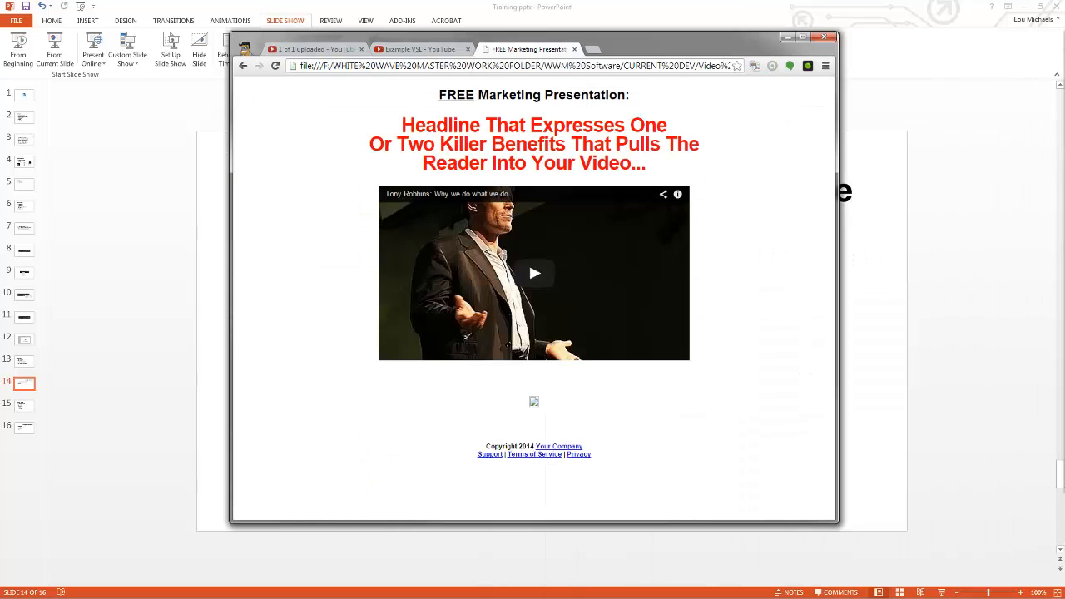
click(275, 66)
click(274, 65)
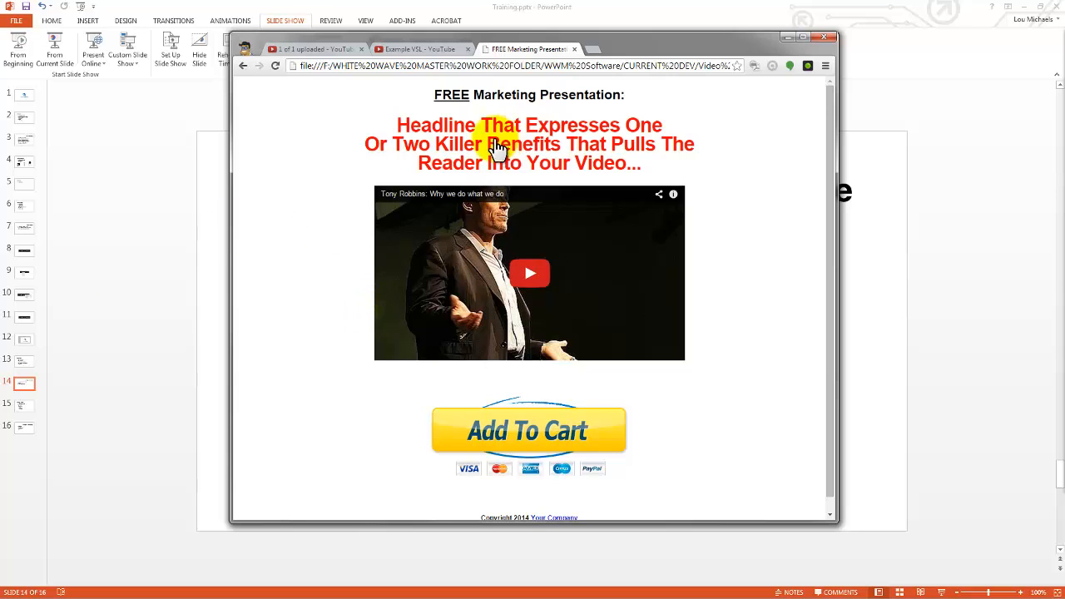
mouse_move(1064, 73)
mouse_down()
mouse_move(308, 60)
mouse_move(219, 75)
mouse_move(1064, 75)
mouse_up()
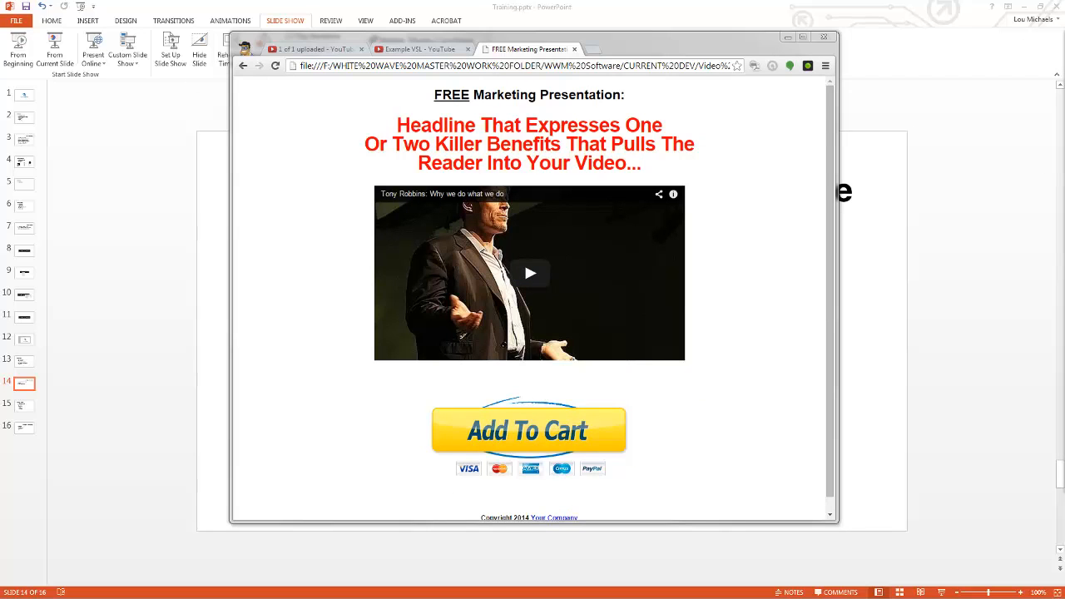
Open index.html from the Landing Page folder in Notepad++ and go to the video embed code on line 27.
key(alt+Tab)
right_click(537, 168)
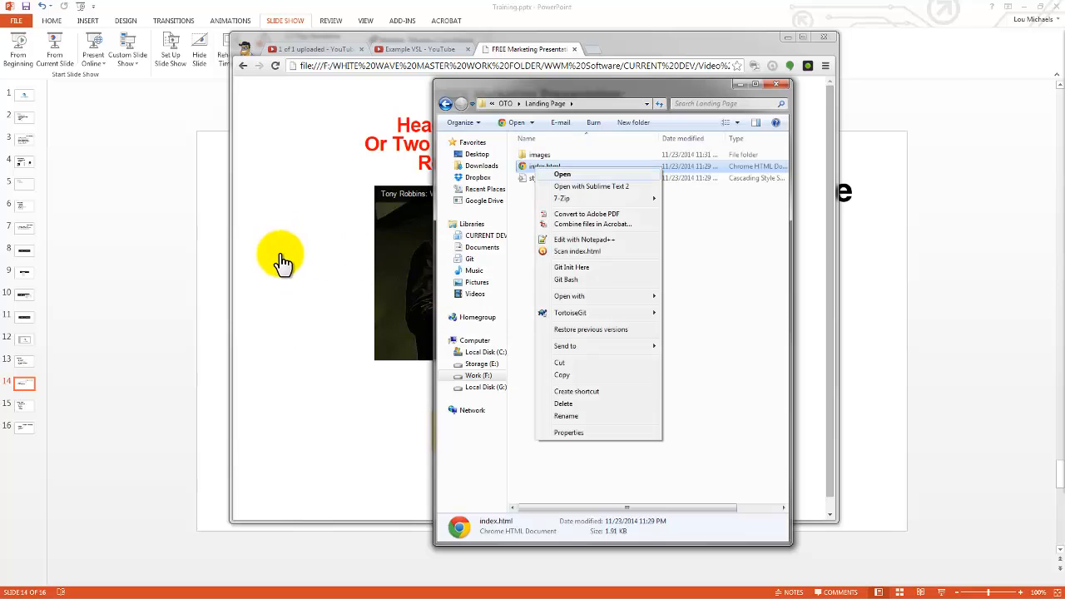
click(278, 306)
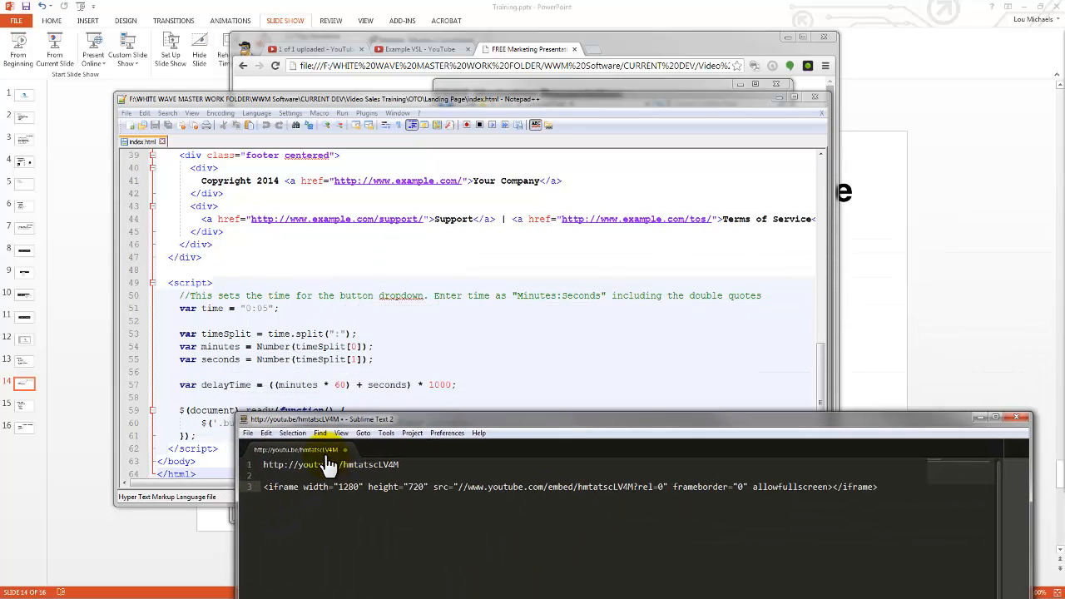
click(352, 482)
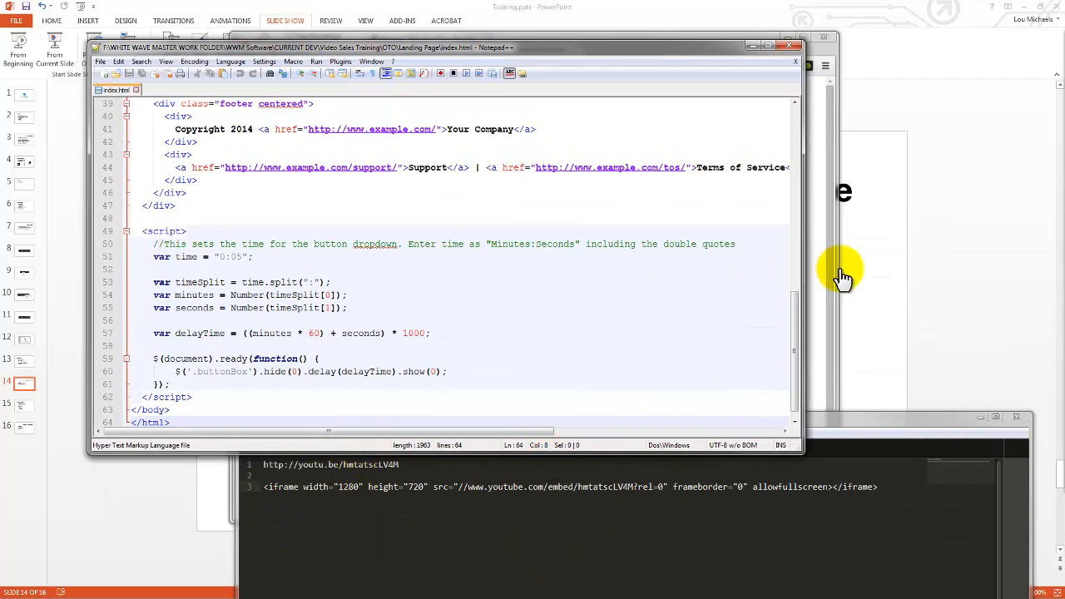
scroll(280, 328, up, 12)
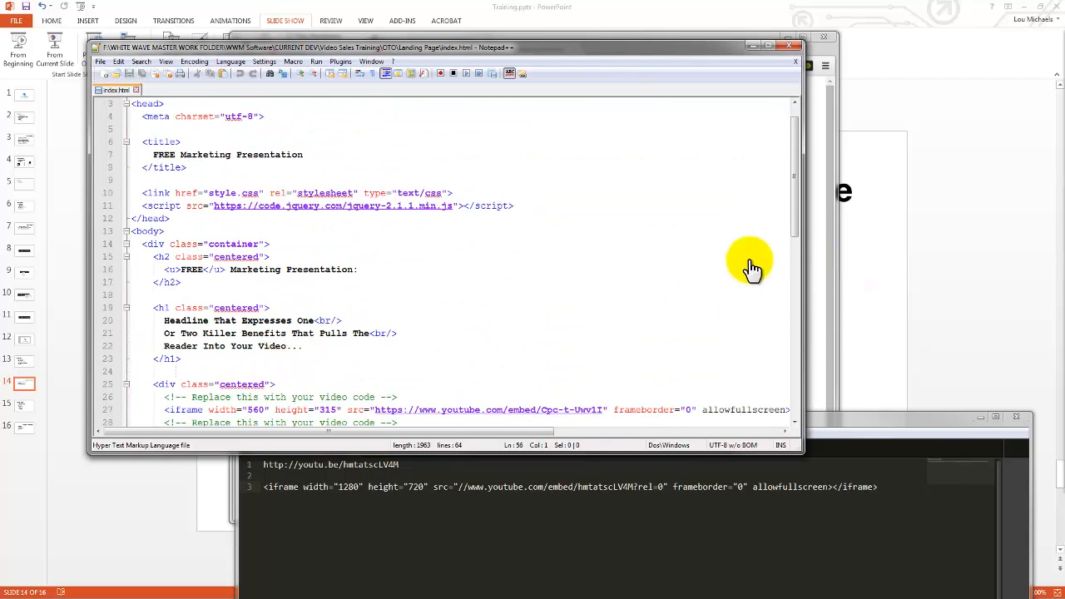
scroll(677, 281, down, 6)
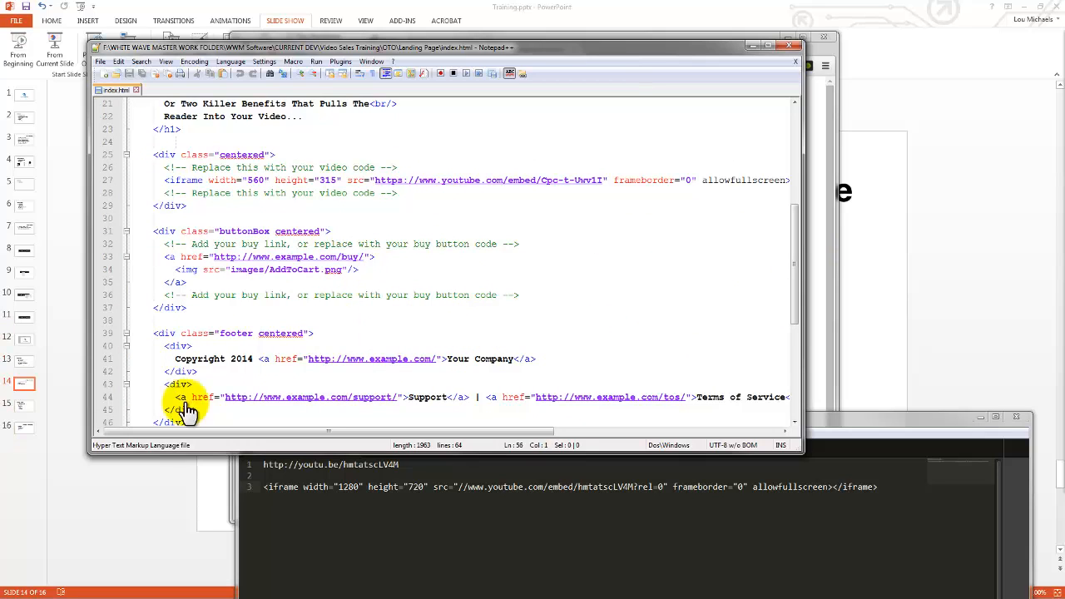
Select the existing video ID in the line 27 iframe and copy the ID hmtatscLV4M from the share link in Sublime Text.
drag(608, 180, 375, 180)
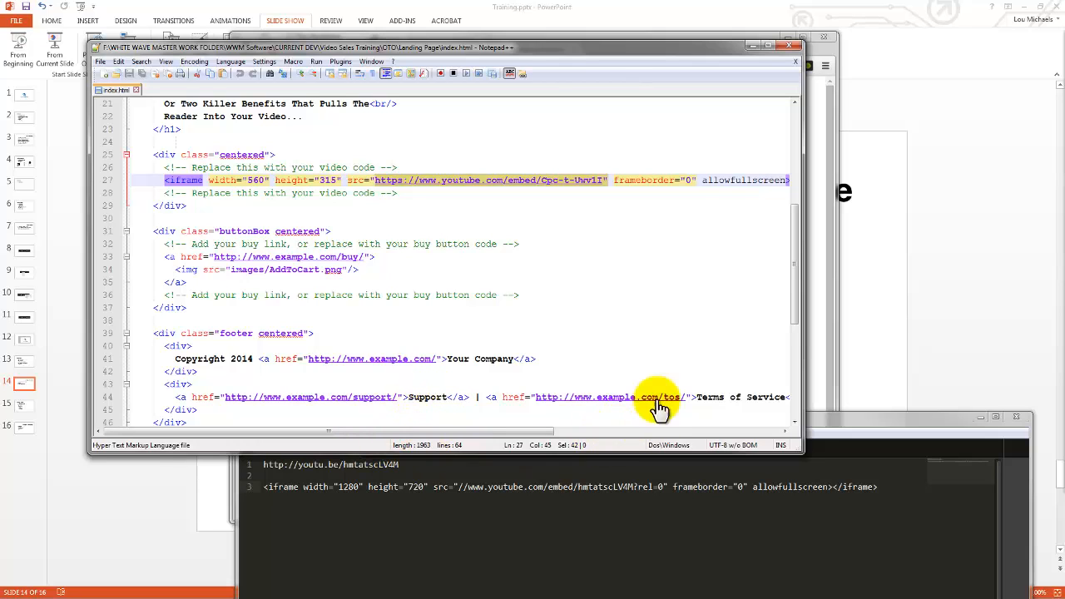
click(547, 180)
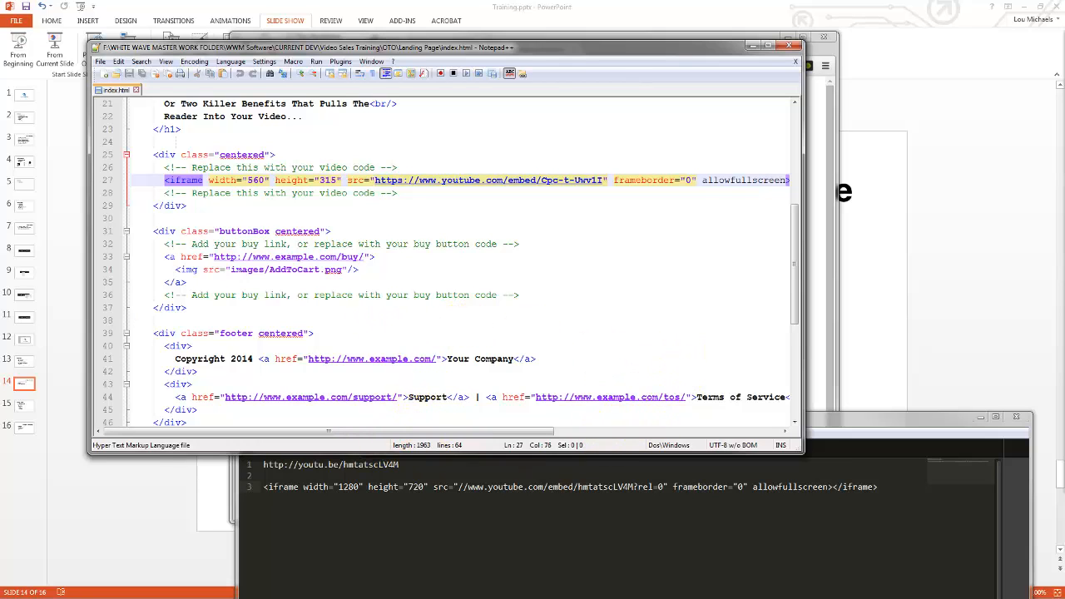
drag(542, 180, 603, 181)
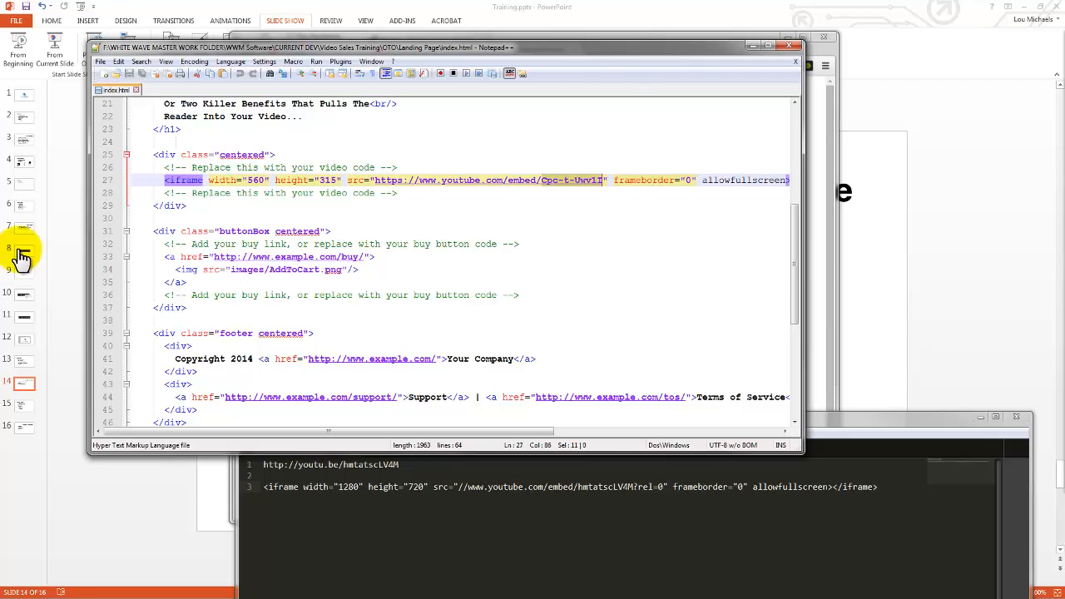
key(alt+Tab)
key(Up)
key(Up)
key(shift+Left)
key(shift+Left)
key(shift+Left)
key(shift+Left)
key(shift+Left)
key(shift+Left)
key(shift+Left)
key(shift+Left)
key(shift+Left)
key(shift+Left)
key(shift+Left)
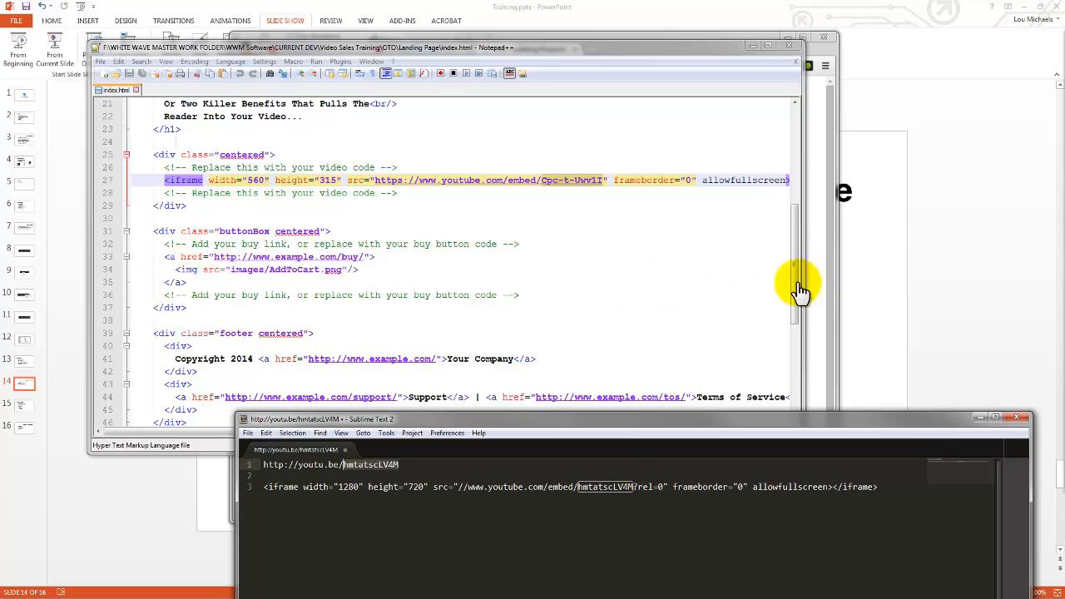
Replace the video ID in the iframe source of index.html in Notepad++ with hmtatscLV4M.
key(alt+Tab)
key(shift+Left)
key(shift+Left)
key(shift+Left)
key(shift+Left)
key(shift+Left)
key(shift+Left)
key(shift+Left)
key(ctrl+v)
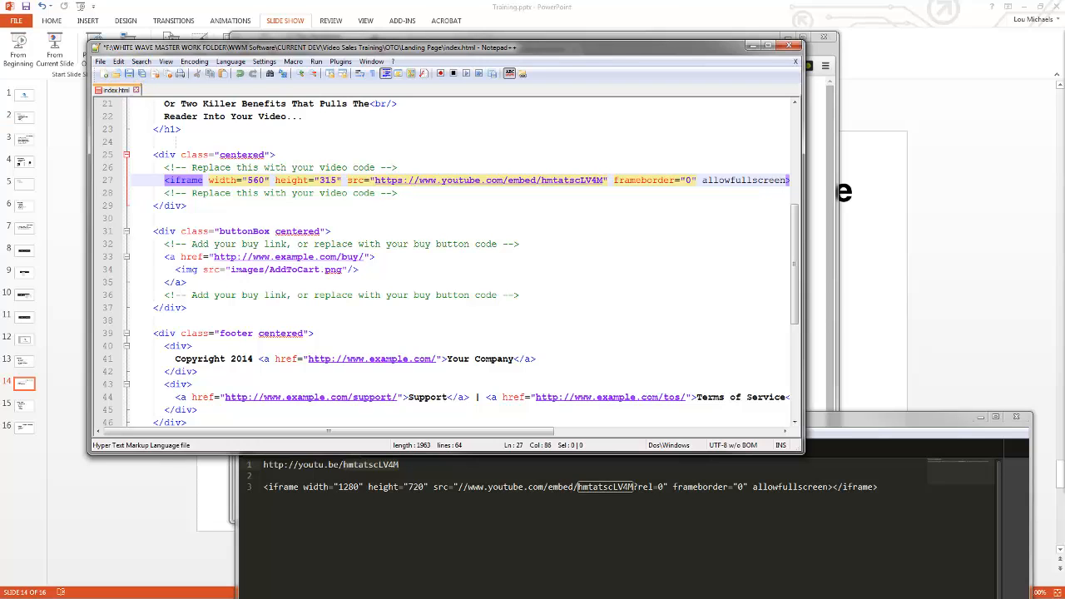
Examine the buy link, the AddToCart.png image line and the video iframe that are marked for replacement in index.html.
mouse_move(329, 431)
mouse_down()
mouse_move(446, 431)
mouse_move(329, 431)
mouse_up()
drag(362, 257, 208, 257)
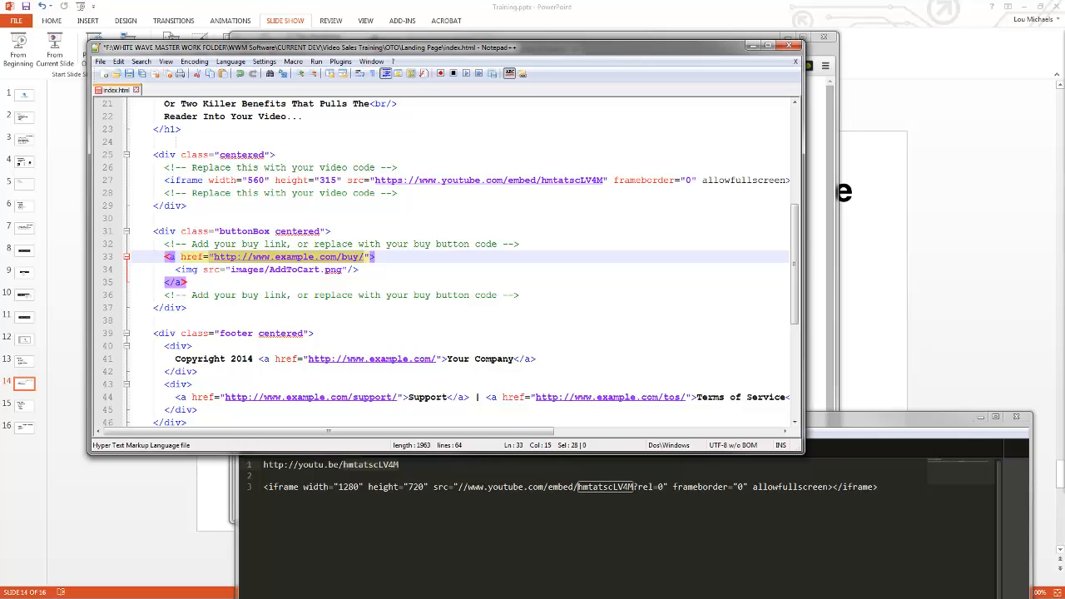
drag(230, 270, 343, 269)
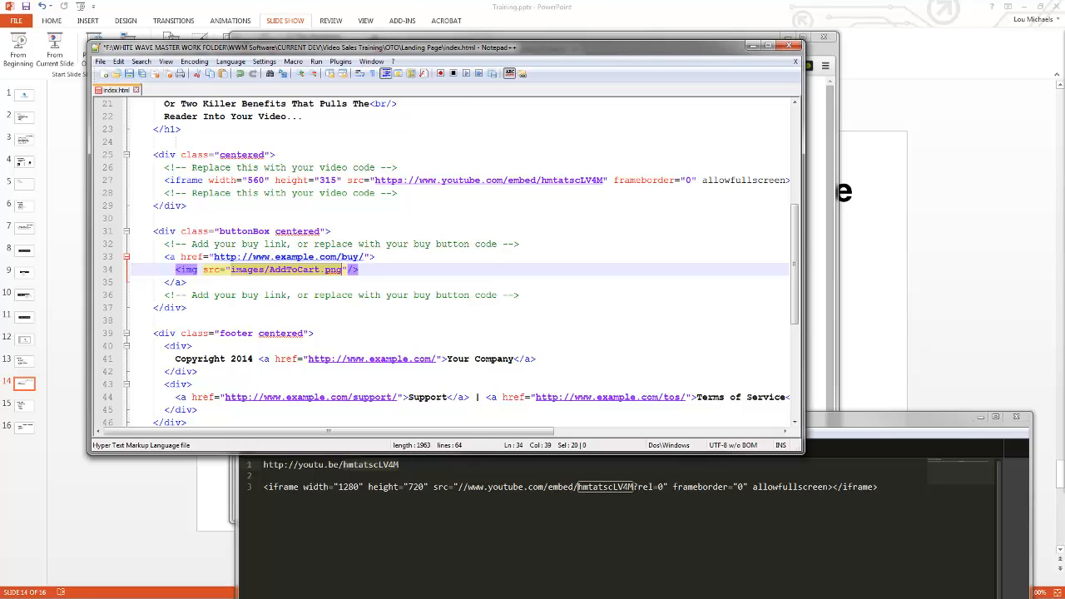
scroll(254, 156, down, 3)
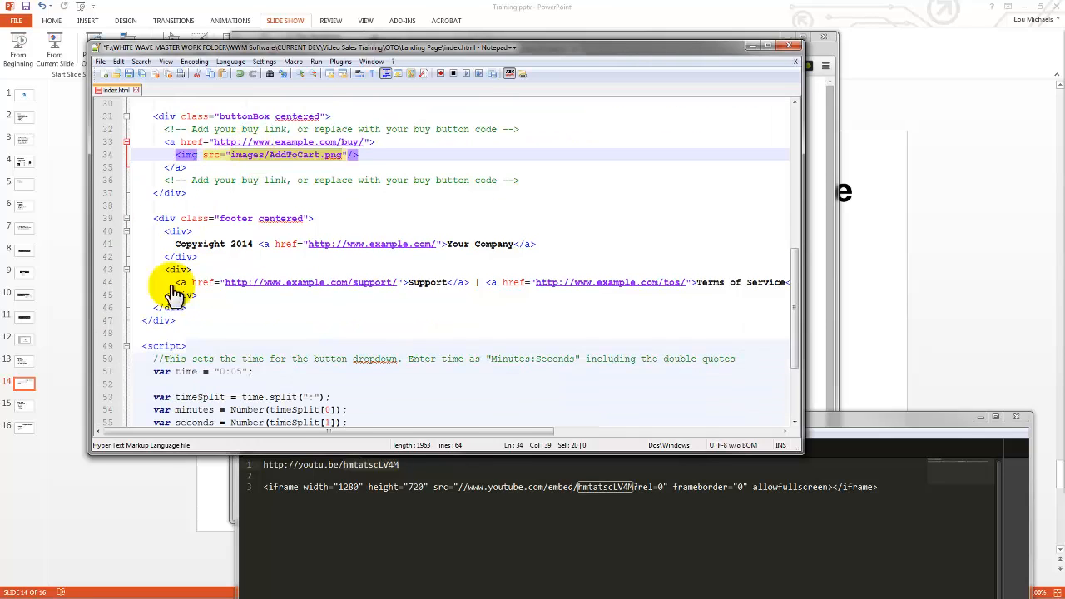
drag(522, 180, 164, 181)
drag(159, 129, 519, 129)
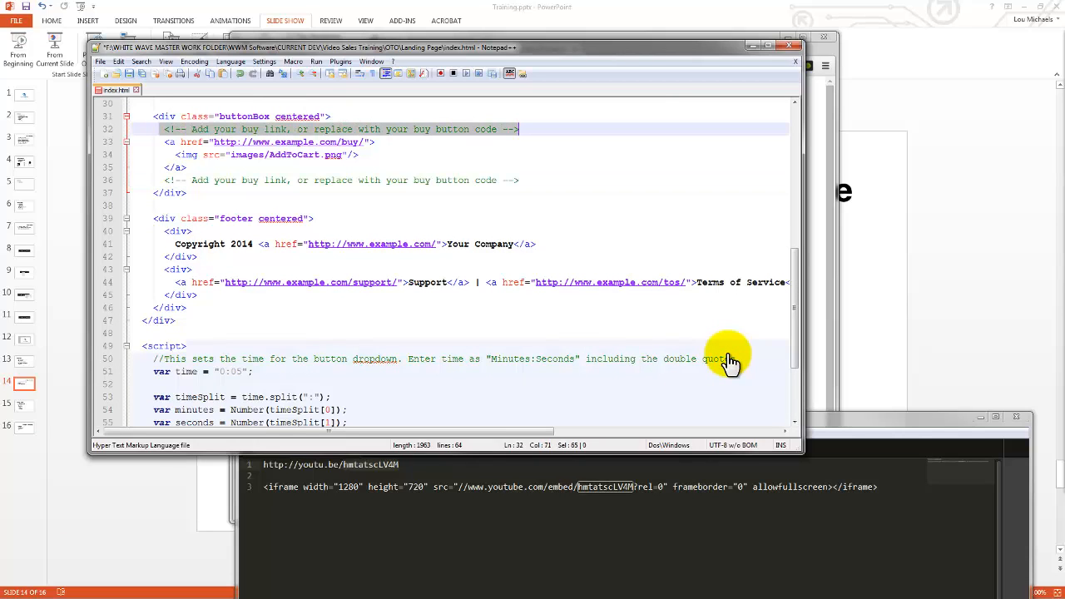
mouse_move(188, 167)
mouse_down()
mouse_move(160, 142)
mouse_move(131, 143)
mouse_up()
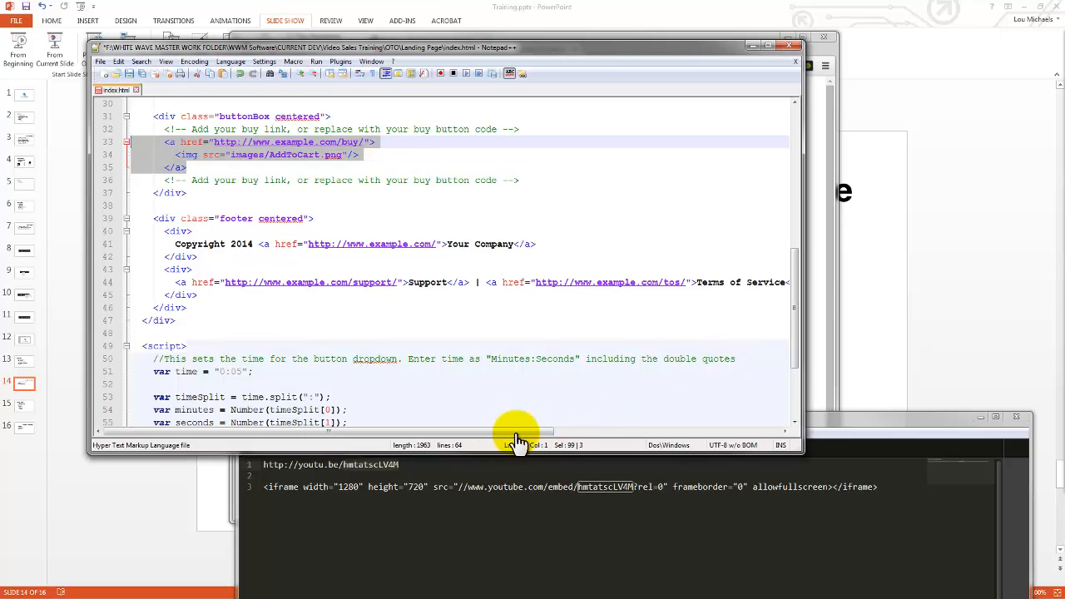
scroll(550, 435, up, 4)
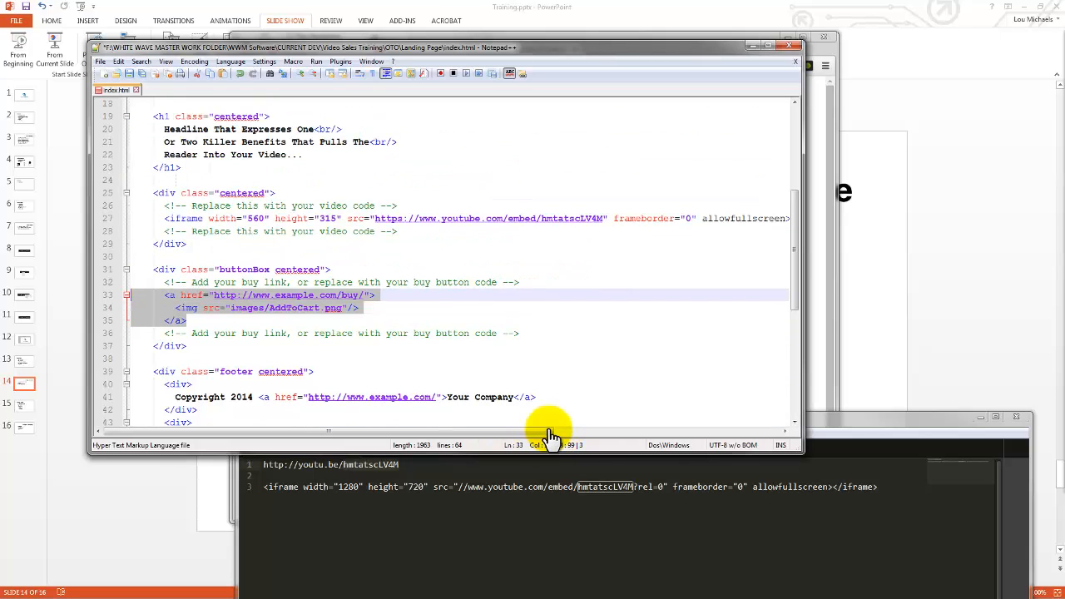
drag(164, 218, 776, 218)
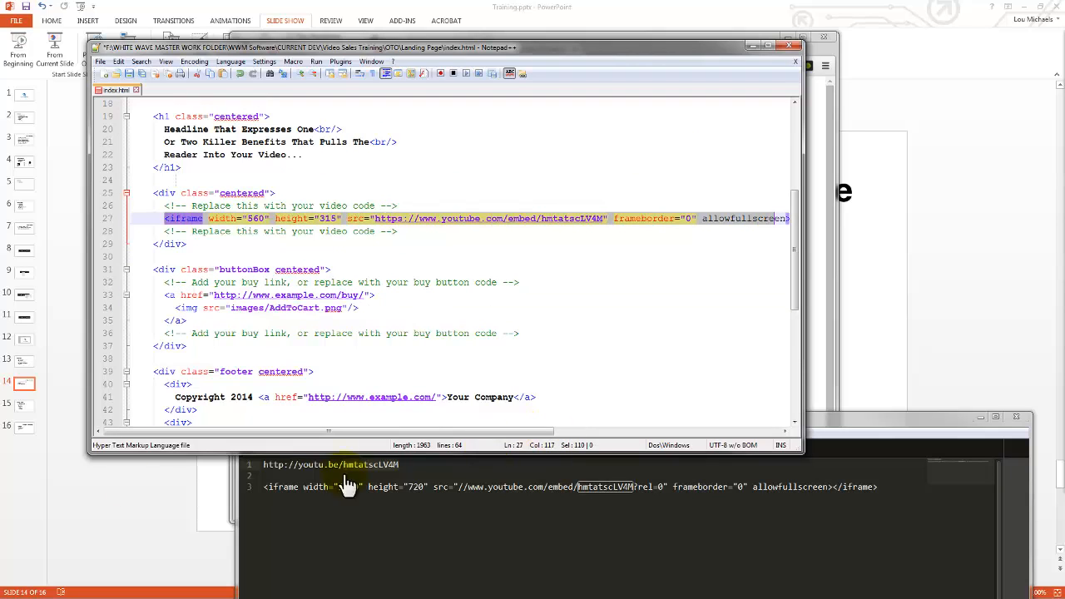
drag(164, 294, 186, 320)
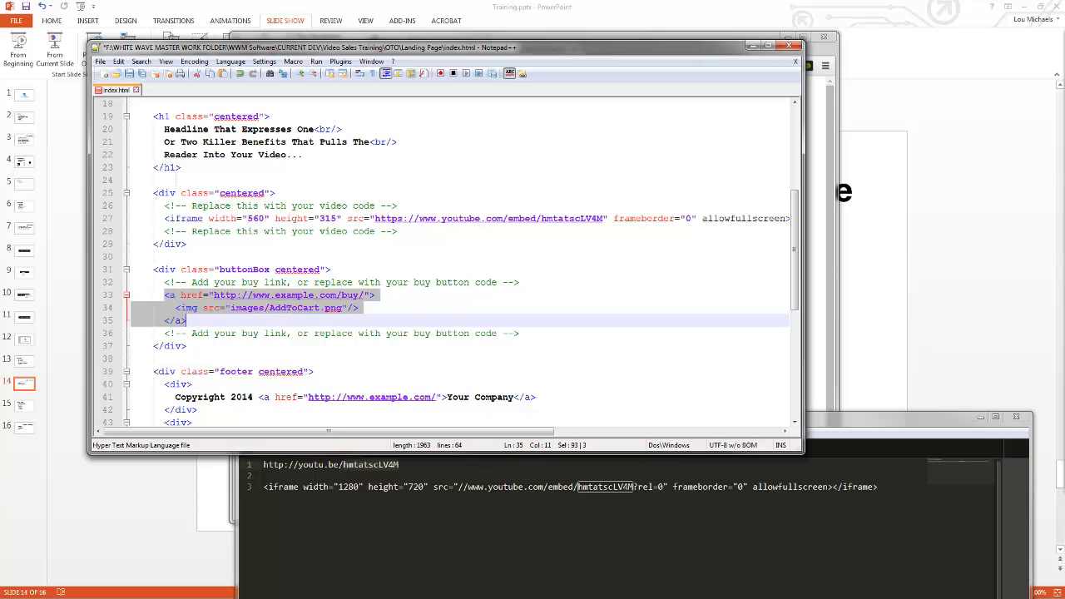
Set the time variable for the buy button's delay on line 51 of the script to "0:26".
scroll(441, 262, down, 3)
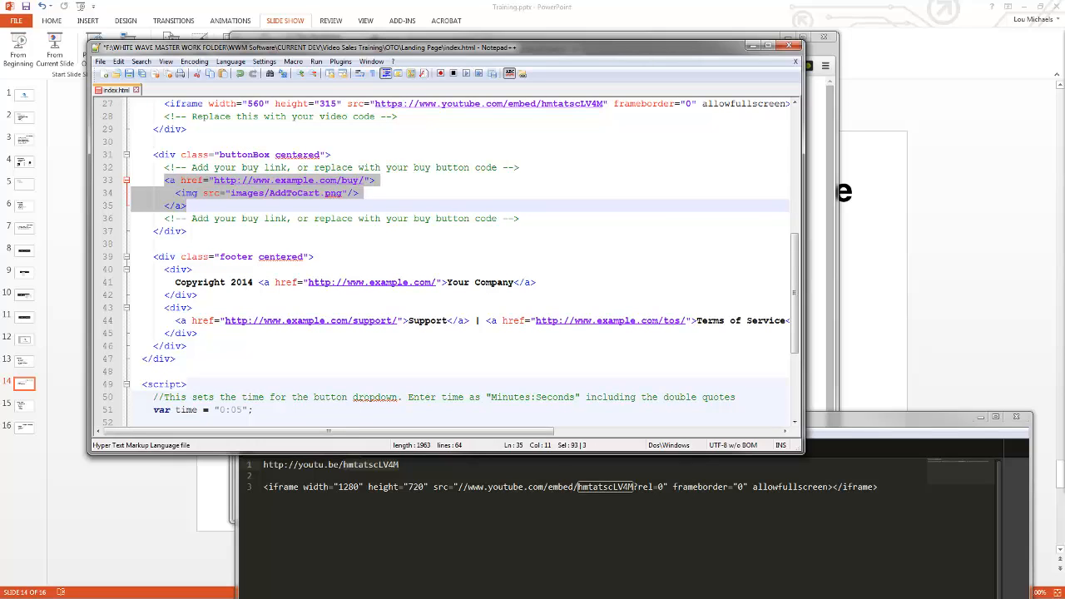
mouse_move(329, 431)
mouse_down()
mouse_move(522, 431)
mouse_move(329, 431)
mouse_up()
scroll(449, 266, down, 3)
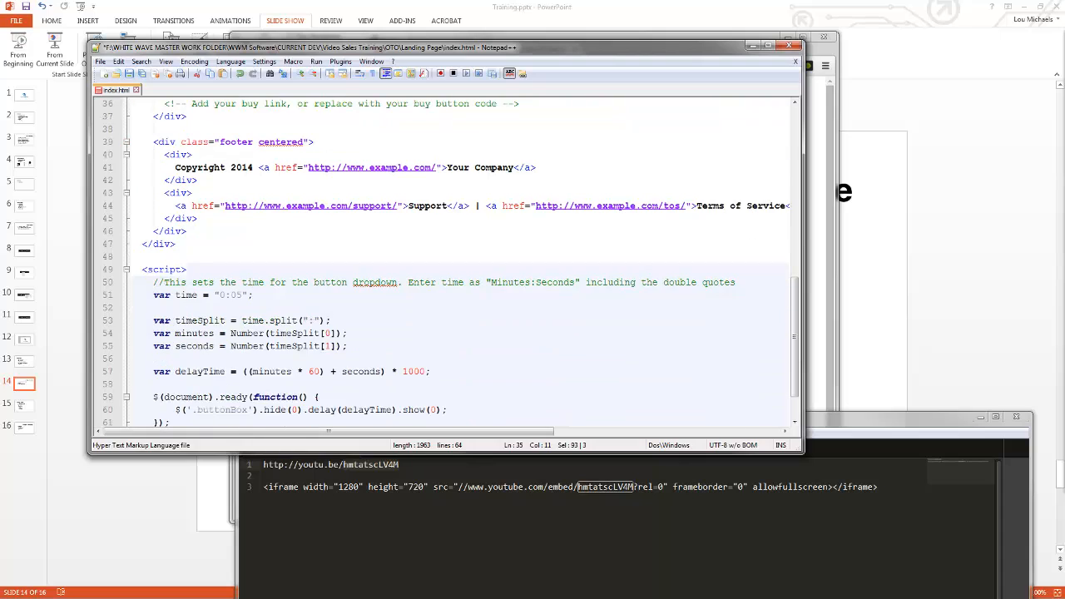
scroll(450, 266, down, 2)
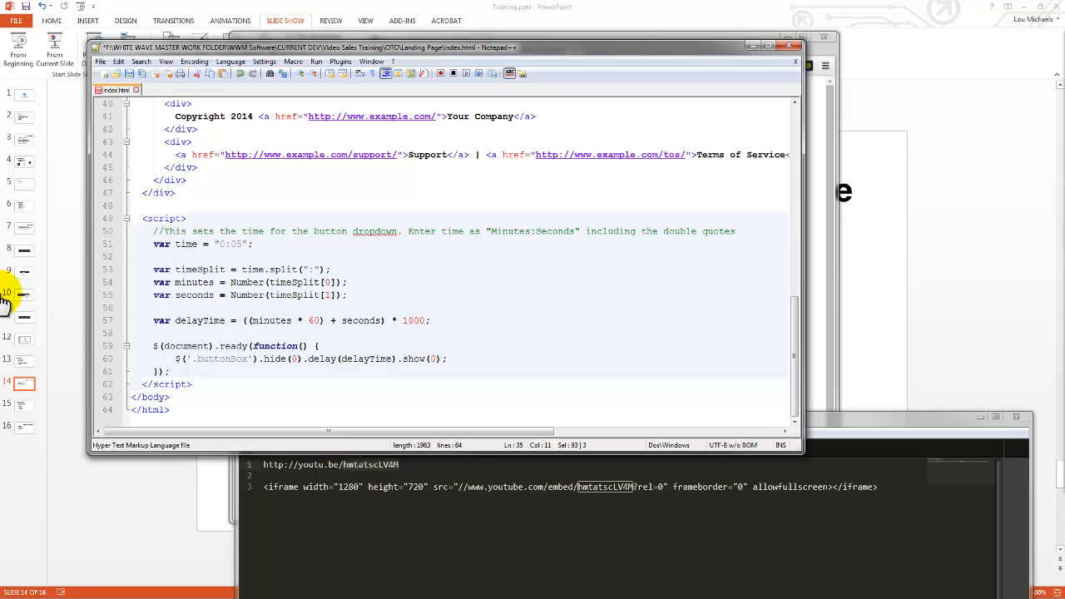
double_click(237, 245)
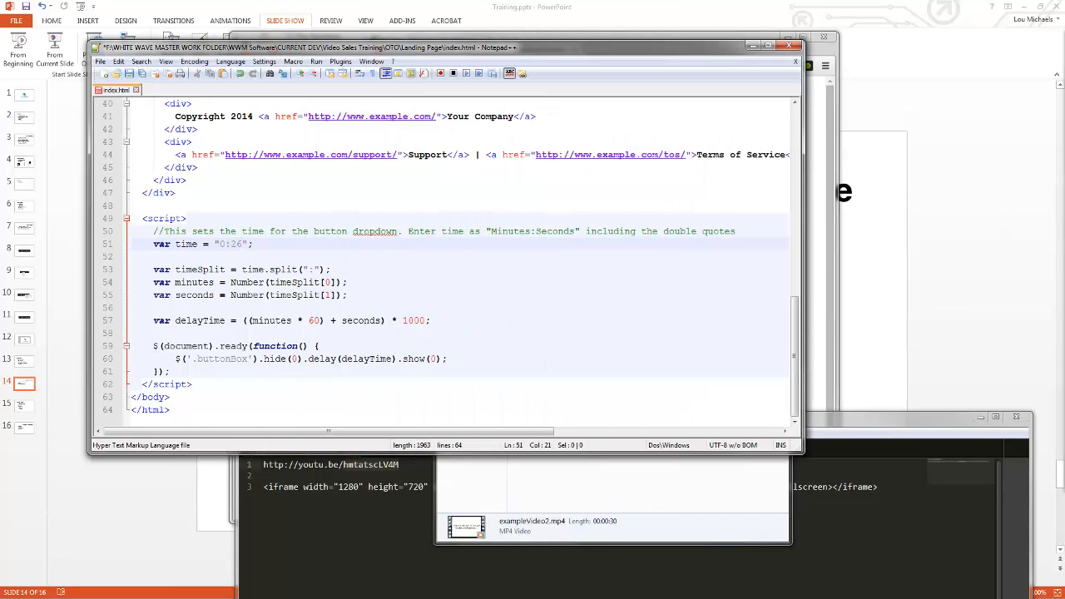
Review index.html from the script back up to its first line and save the file.
scroll(449, 262, up, 3)
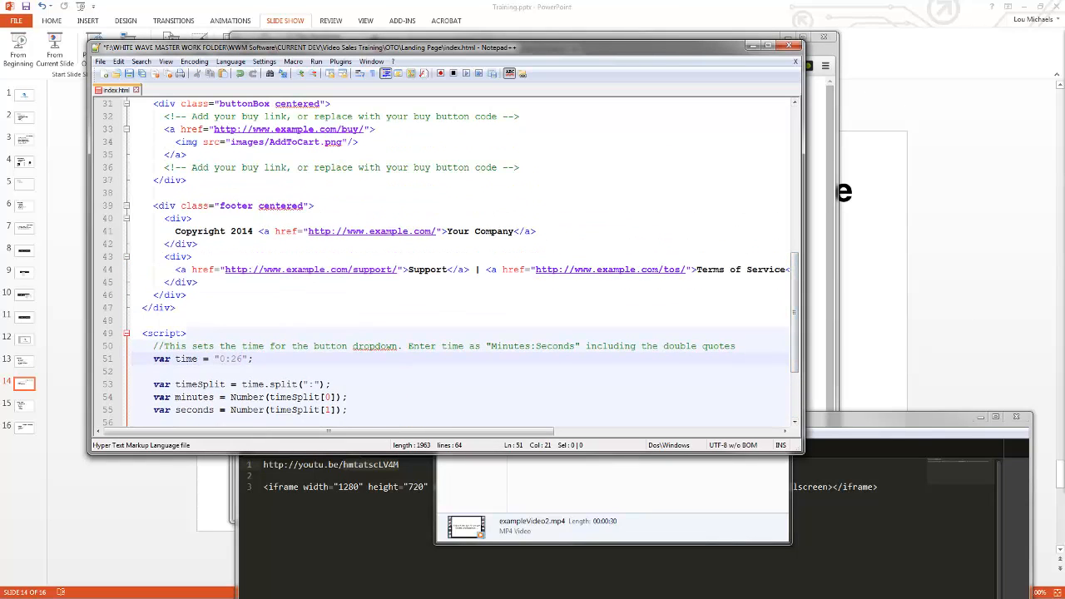
scroll(452, 263, up, 2)
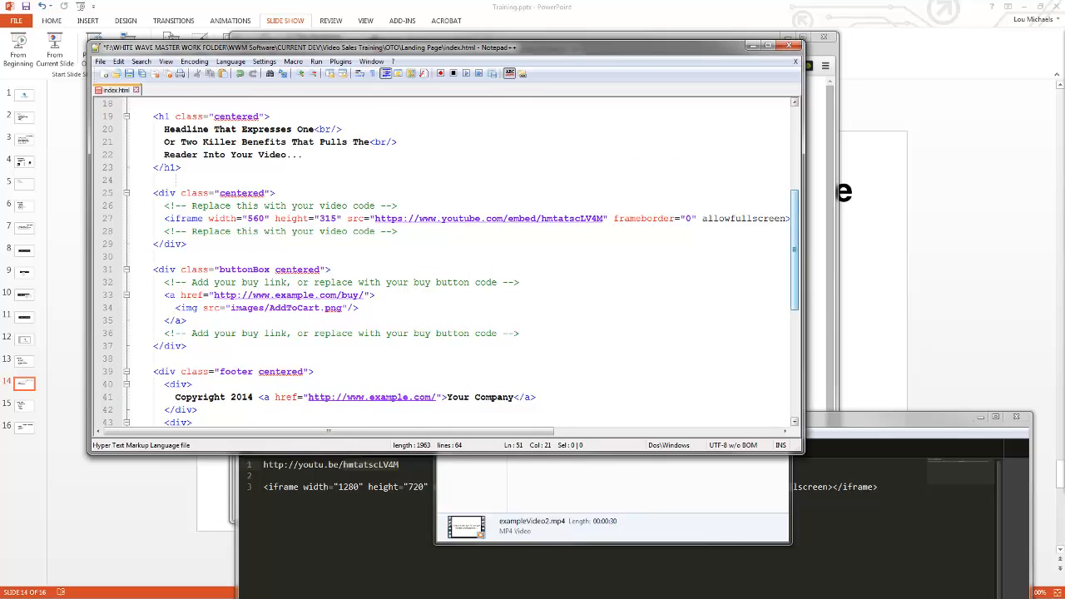
scroll(445, 262, up, 4)
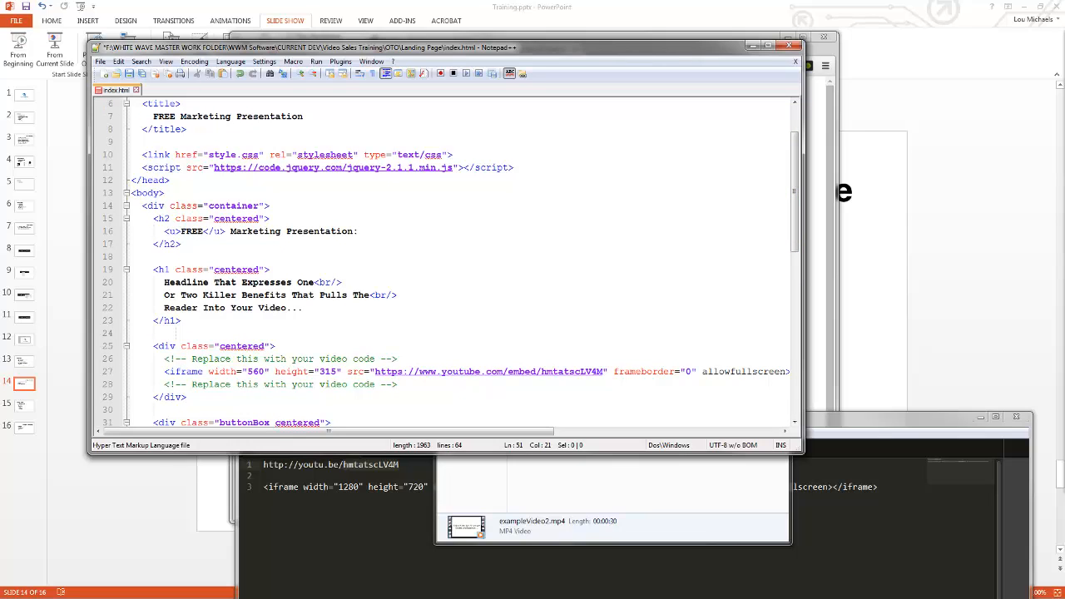
scroll(445, 262, up, 2)
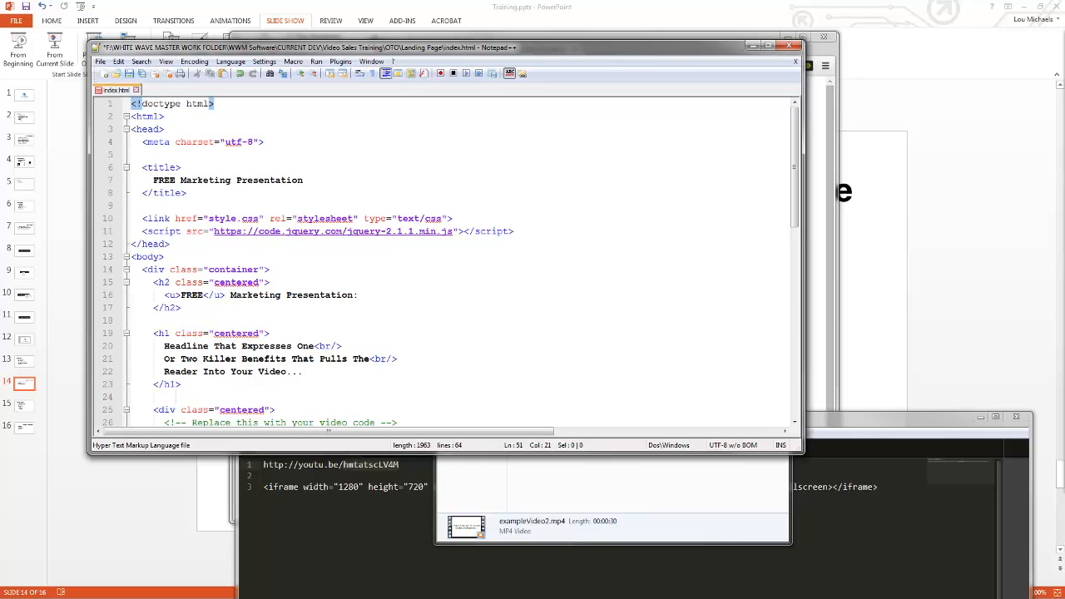
key(ctrl+s)
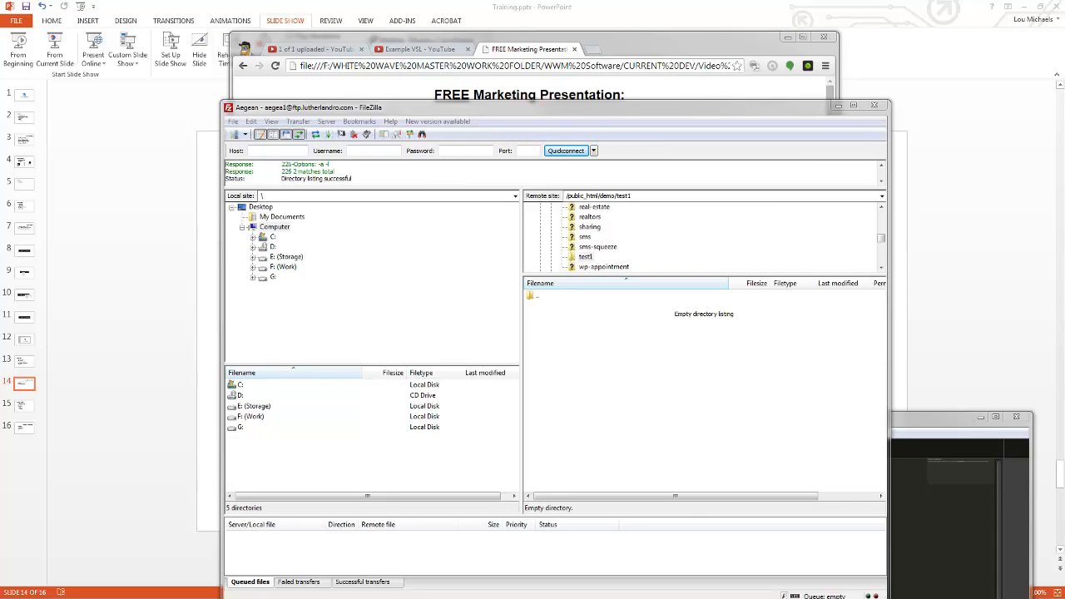
Upload the images folder, index.html and style.css from the Landing Page folder to /public_html/demo/test1 in FileZilla.
drag(415, 232, 253, 233)
drag(216, 350, 173, 303)
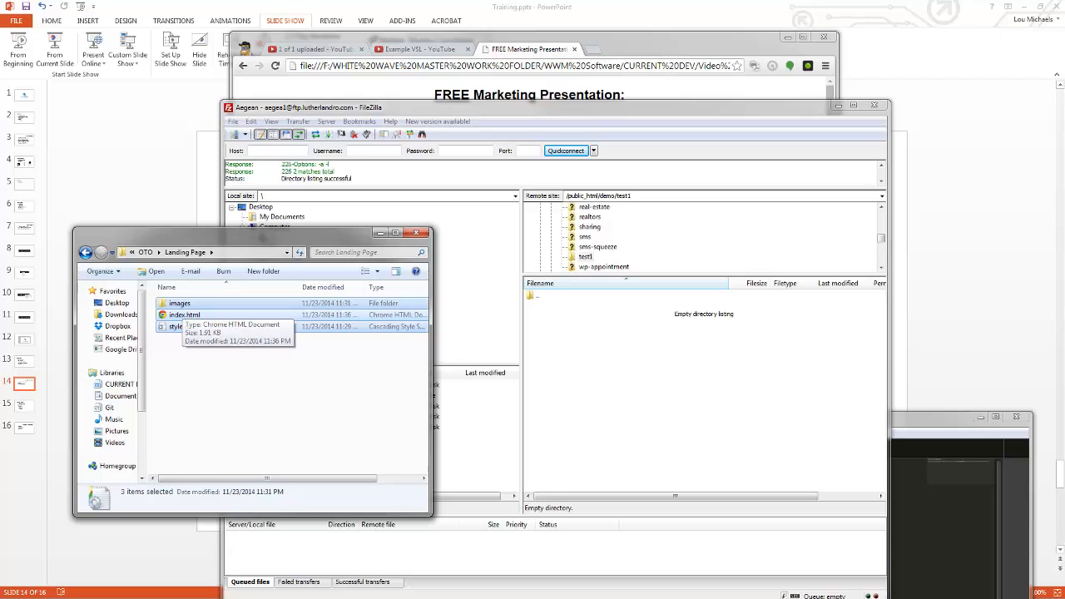
drag(185, 314, 633, 366)
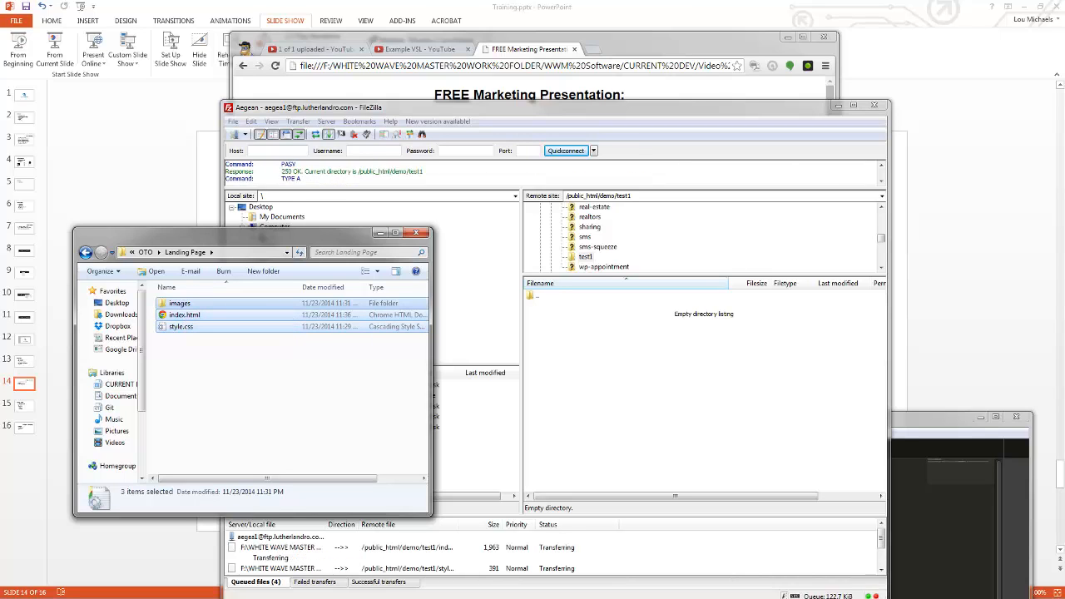
drag(266, 233, 1064, 224)
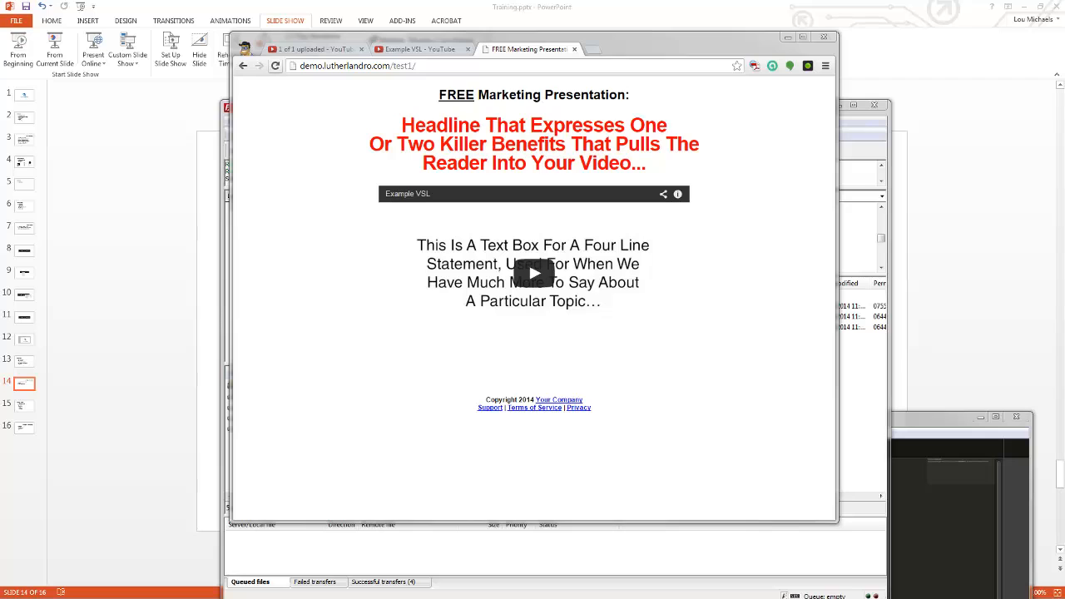
Reload the uploaded test1 landing page in Chrome, play the embedded Example VSL video and mute its sound.
click(276, 65)
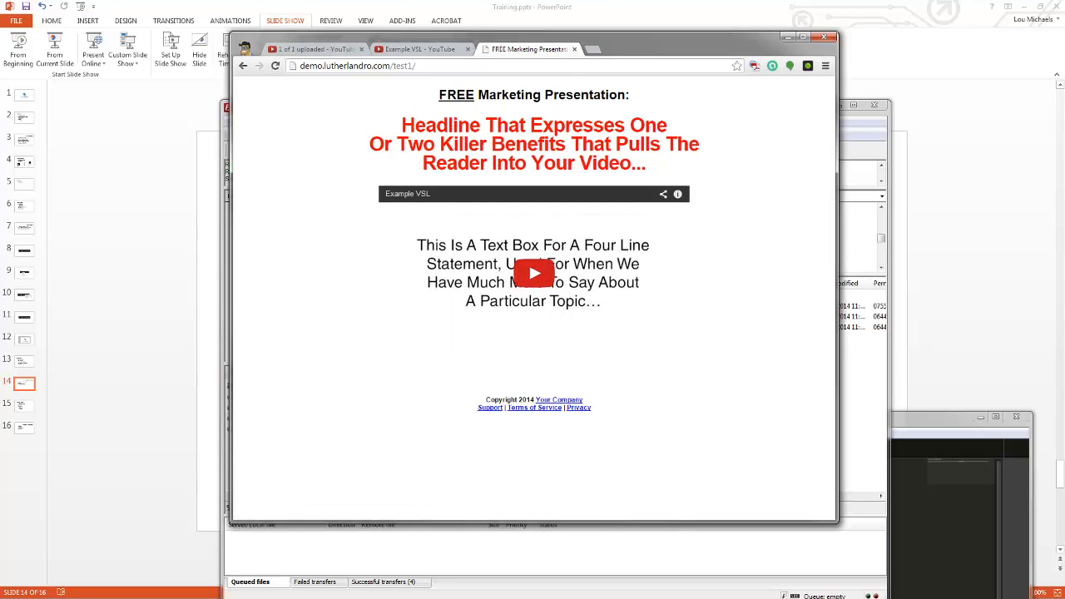
click(534, 273)
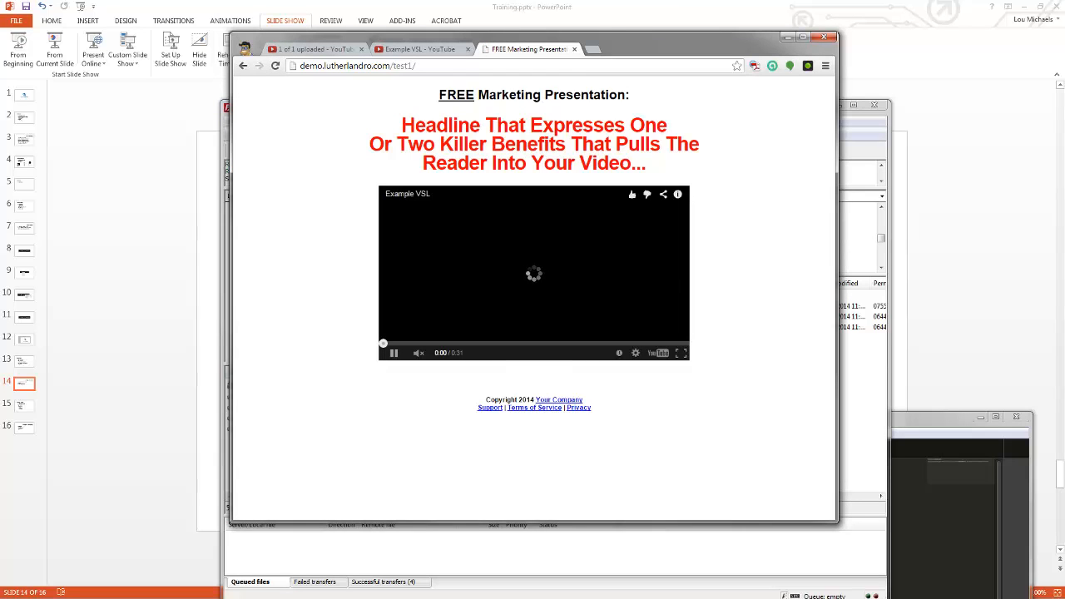
drag(431, 353, 445, 353)
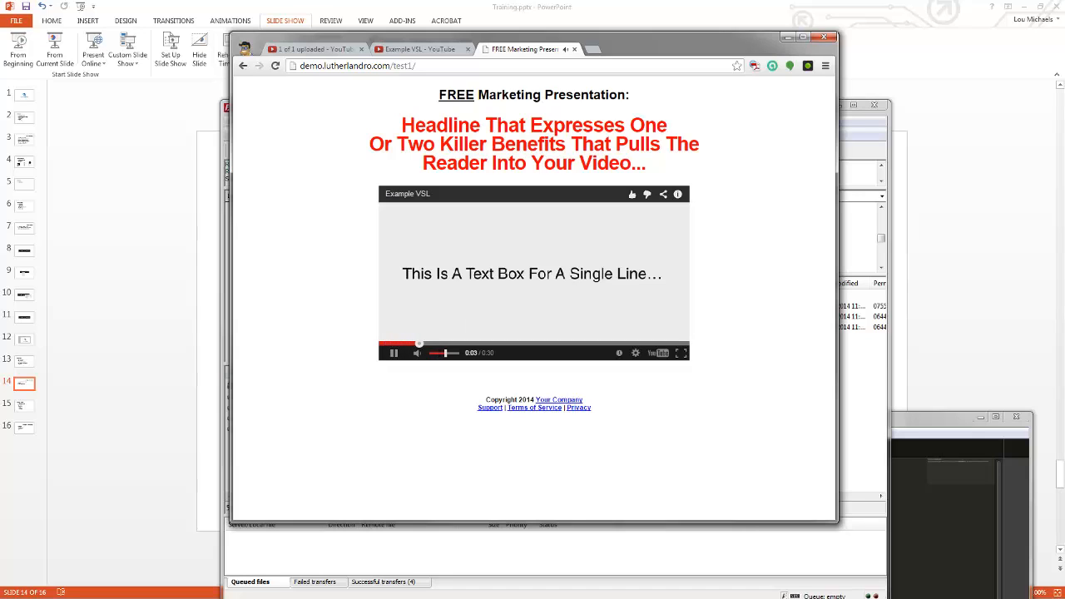
click(417, 353)
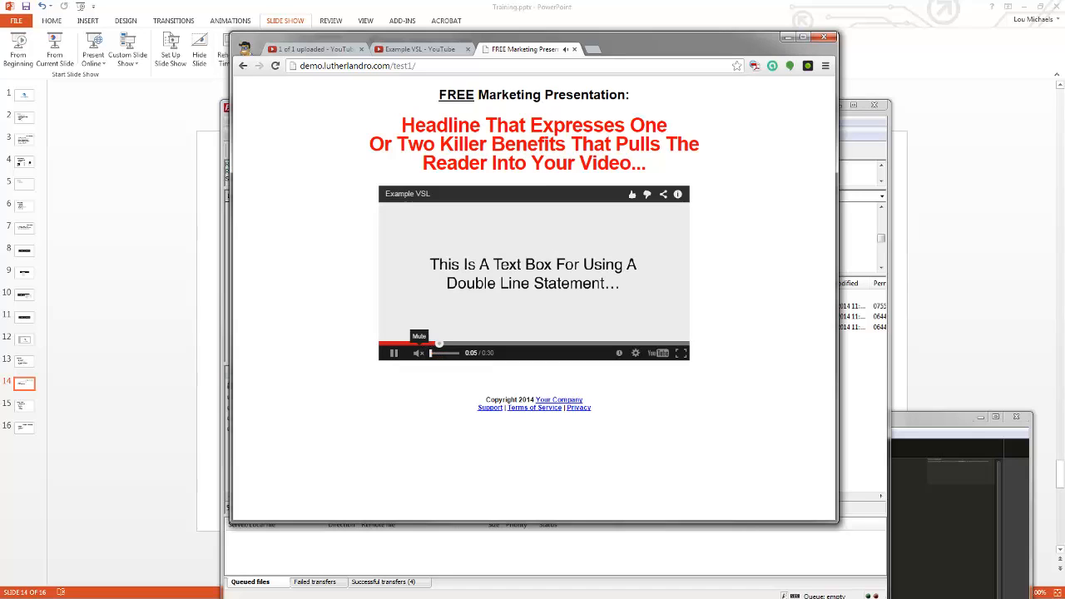